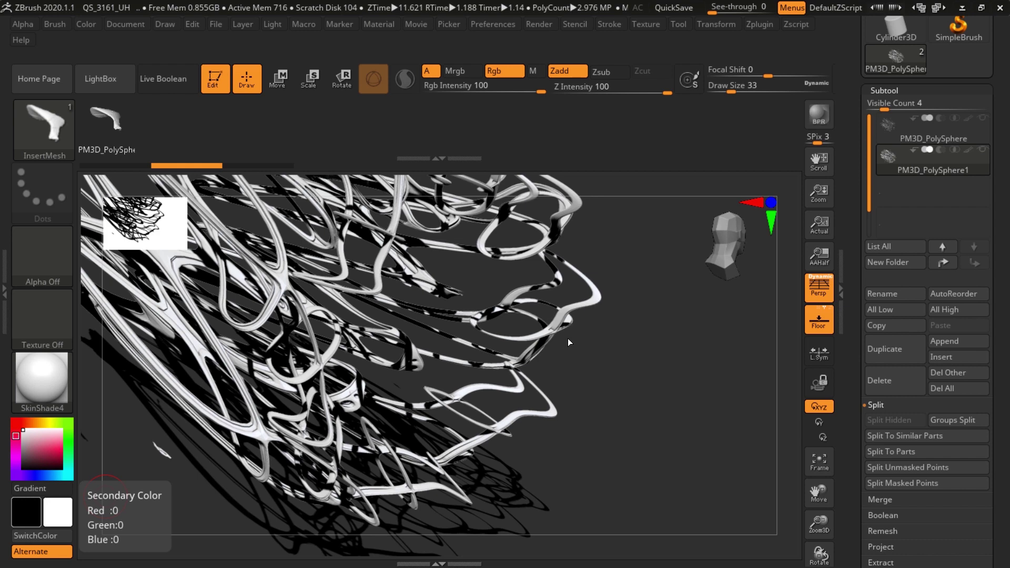
Pull the lower ends of the radial lobes downward into tapered tentacles with the SnakeHook brush at draw size 550.
drag(574, 340, 547, 342)
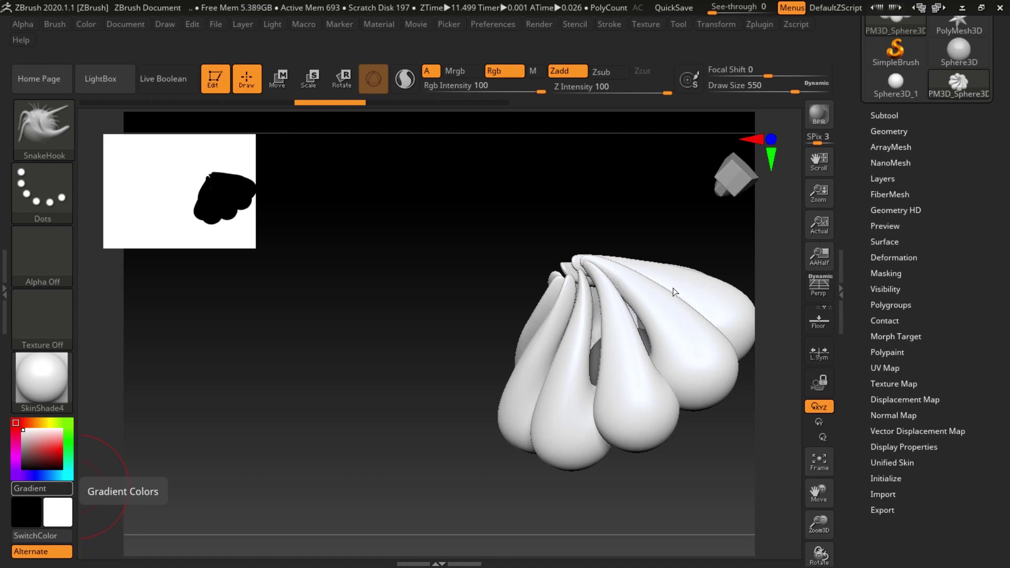
right_drag(617, 280, 643, 326)
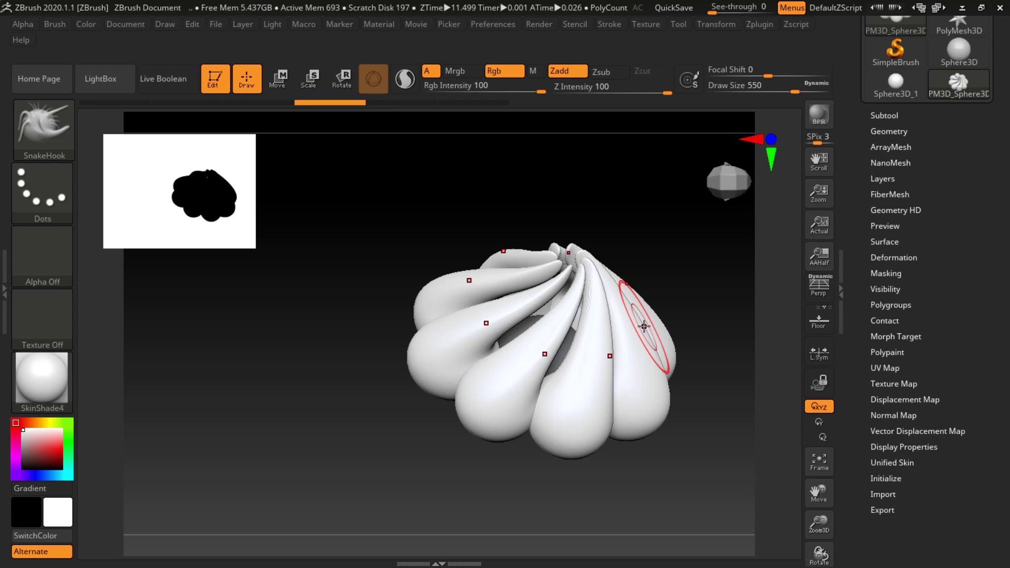
mouse_move(631, 323)
right_down()
mouse_move(606, 365)
mouse_move(641, 354)
right_up()
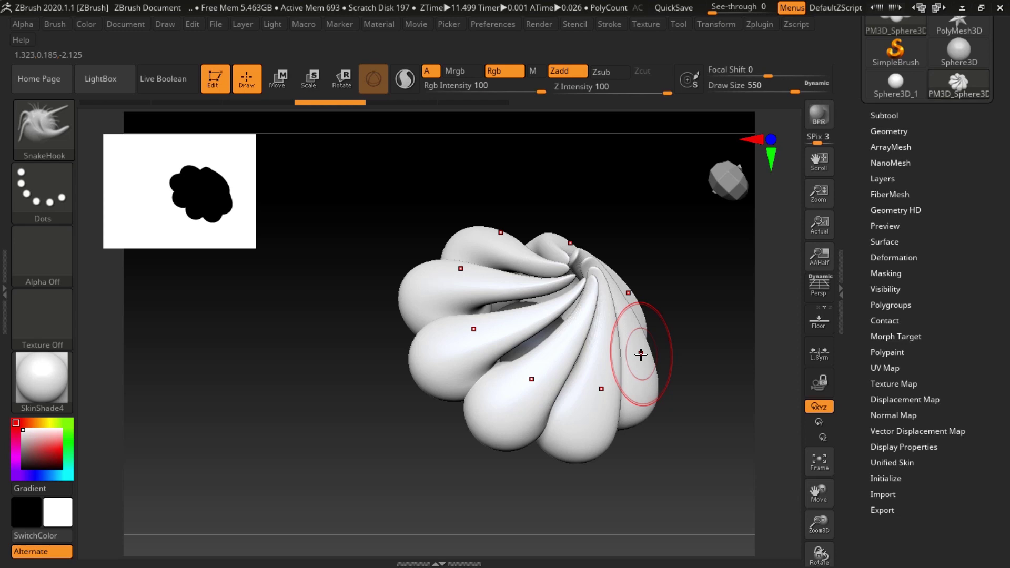
right_drag(637, 405, 611, 303)
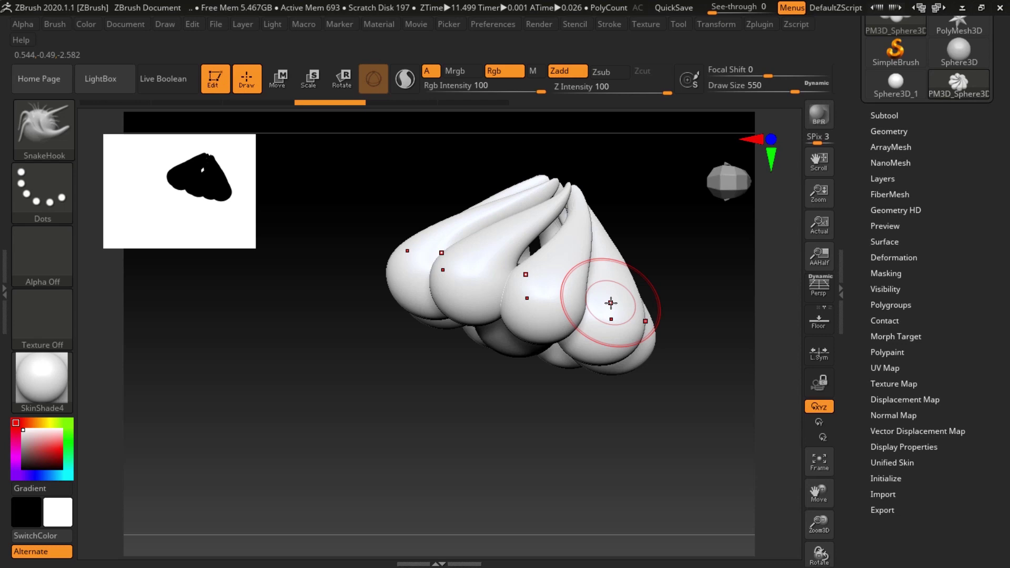
drag(609, 315, 520, 481)
mouse_move(557, 389)
right_down()
mouse_move(606, 343)
mouse_move(473, 231)
mouse_move(487, 292)
right_up()
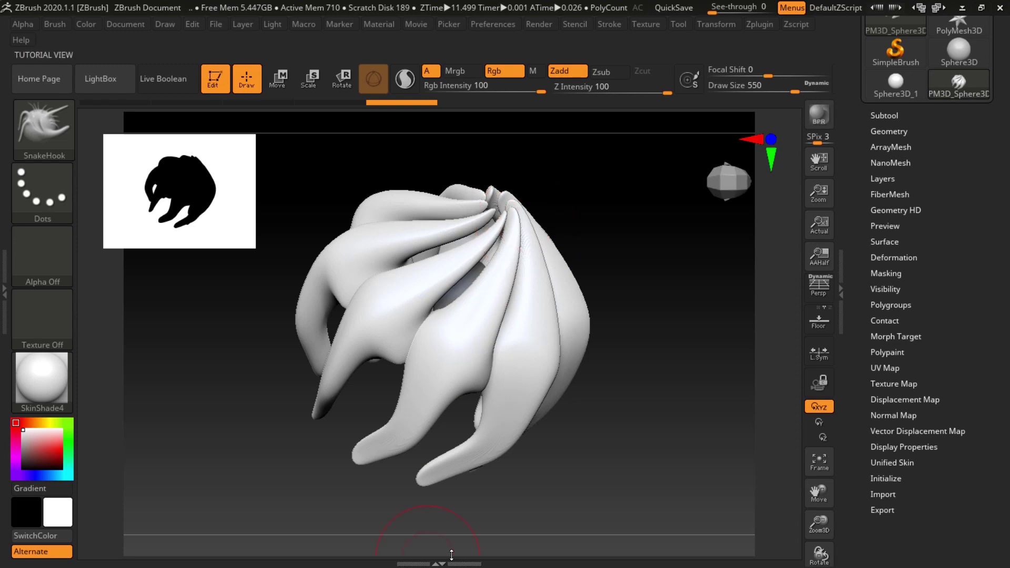
Try pulling horn-like spikes outward from the sides of the tentacles with SnakeHook, and undo the strokes.
mouse_move(389, 302)
mouse_down()
mouse_move(435, 237)
mouse_move(597, 306)
mouse_move(590, 315)
mouse_move(694, 256)
mouse_move(687, 266)
mouse_up()
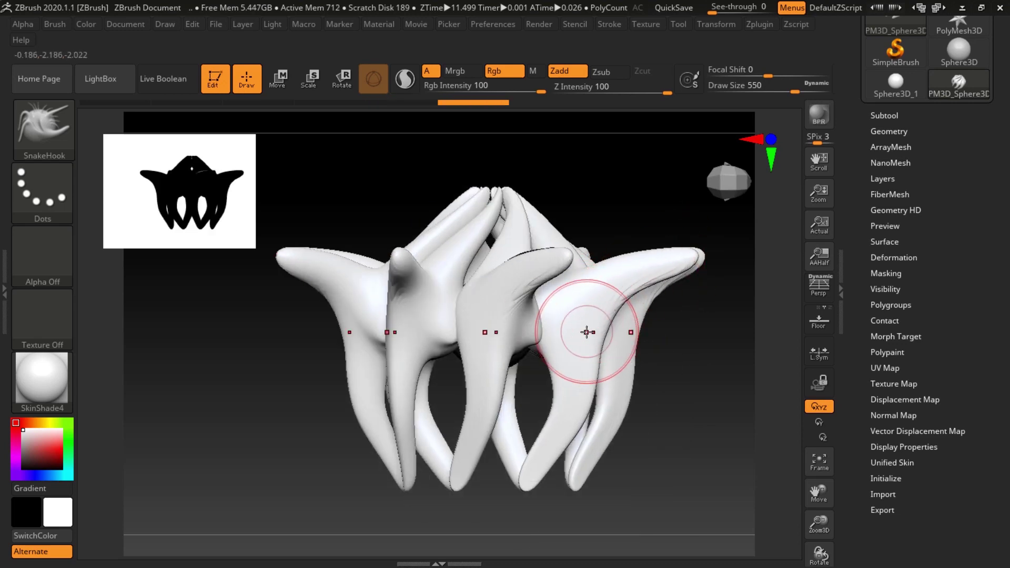
click(117, 78)
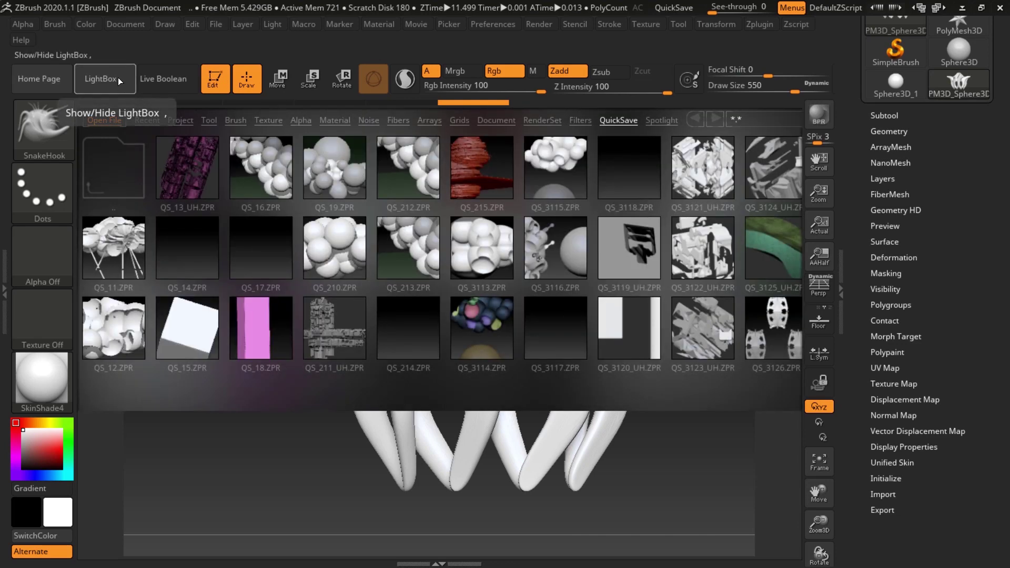
click(118, 78)
mouse_move(648, 220)
mouse_down()
mouse_move(658, 300)
mouse_move(601, 331)
mouse_move(605, 343)
mouse_up()
key(ctrl)
key(ctrl+z)
drag(967, 209, 944, 318)
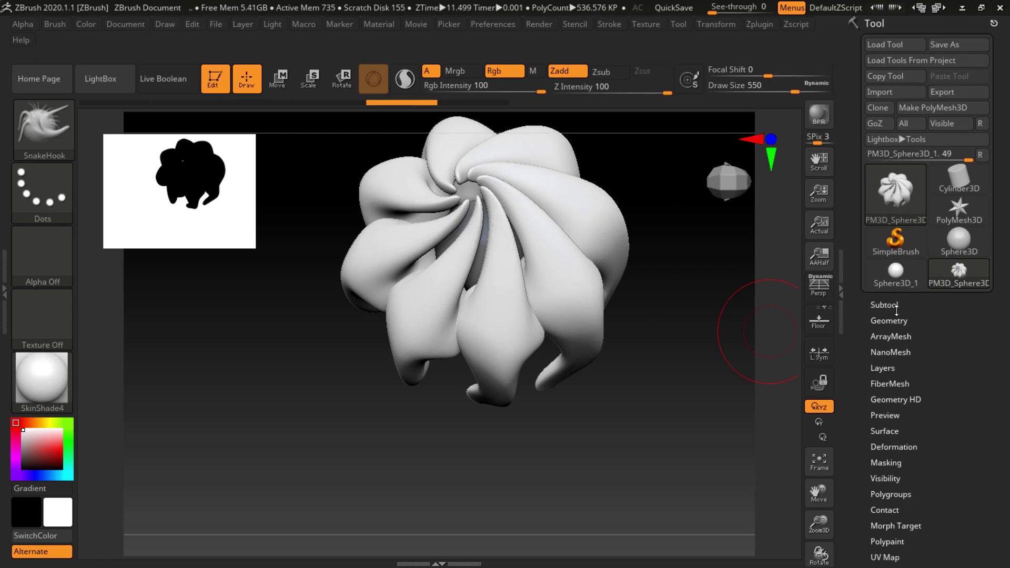
click(759, 23)
click(759, 29)
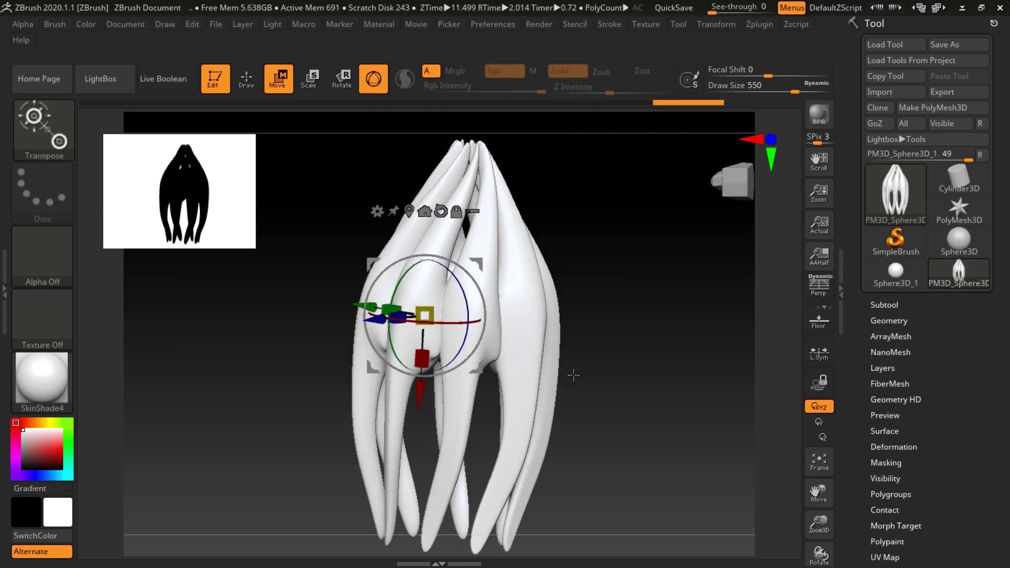
mouse_move(573, 375)
mouse_down()
mouse_move(566, 381)
mouse_move(576, 381)
mouse_up()
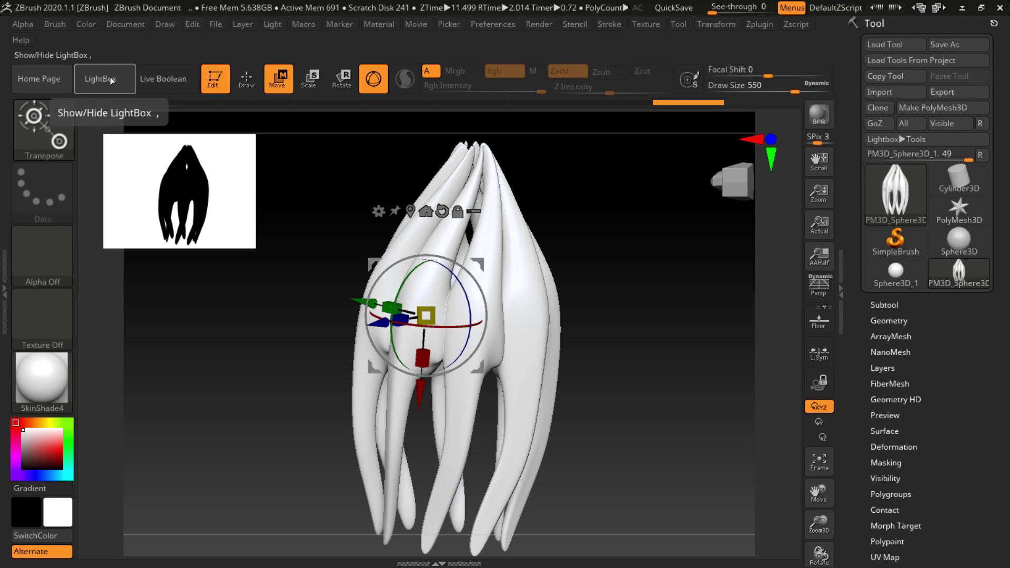
Browse LightBox's quick saves and its brush, tool and project libraries.
click(110, 78)
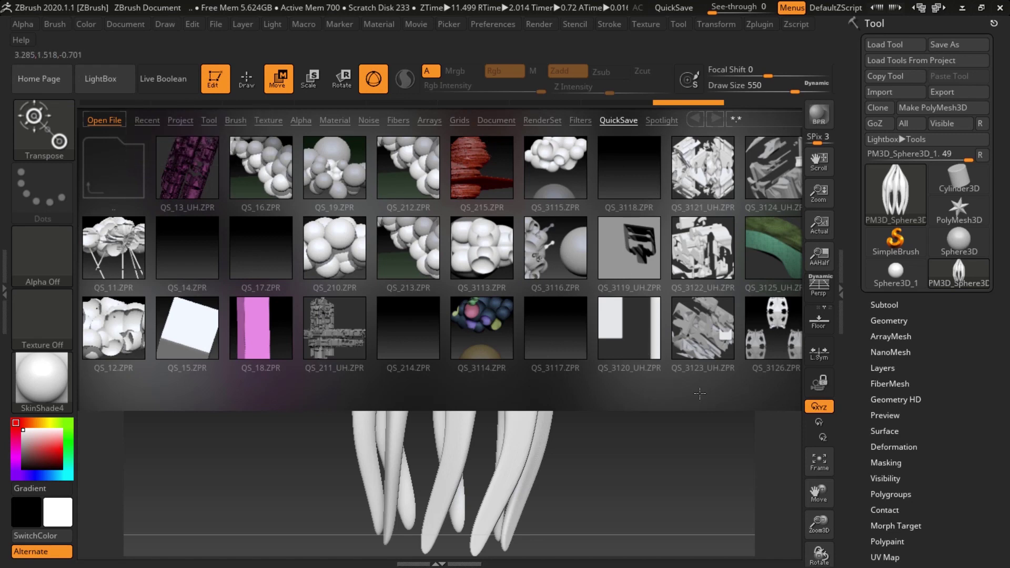
drag(683, 393, 494, 262)
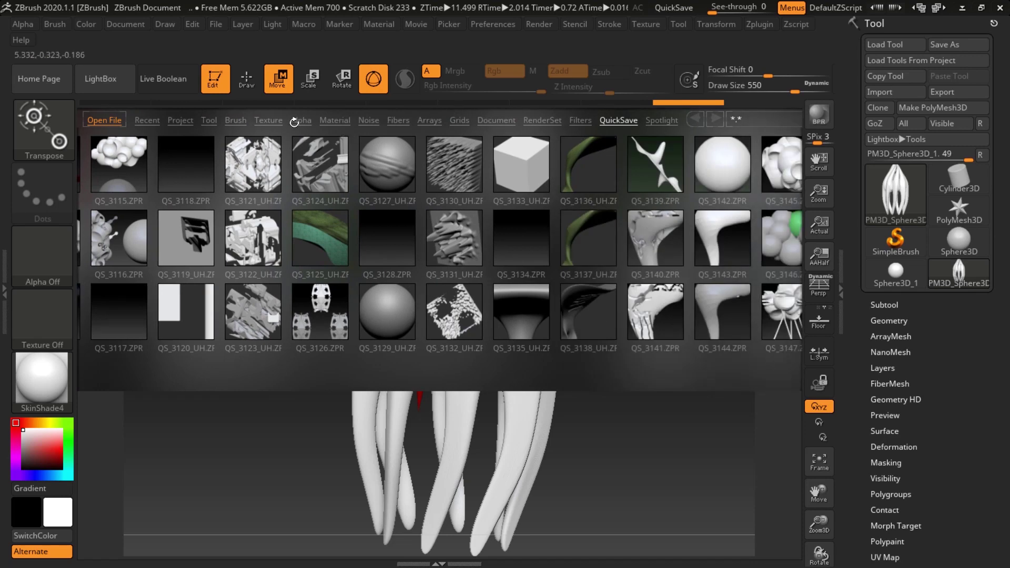
click(235, 120)
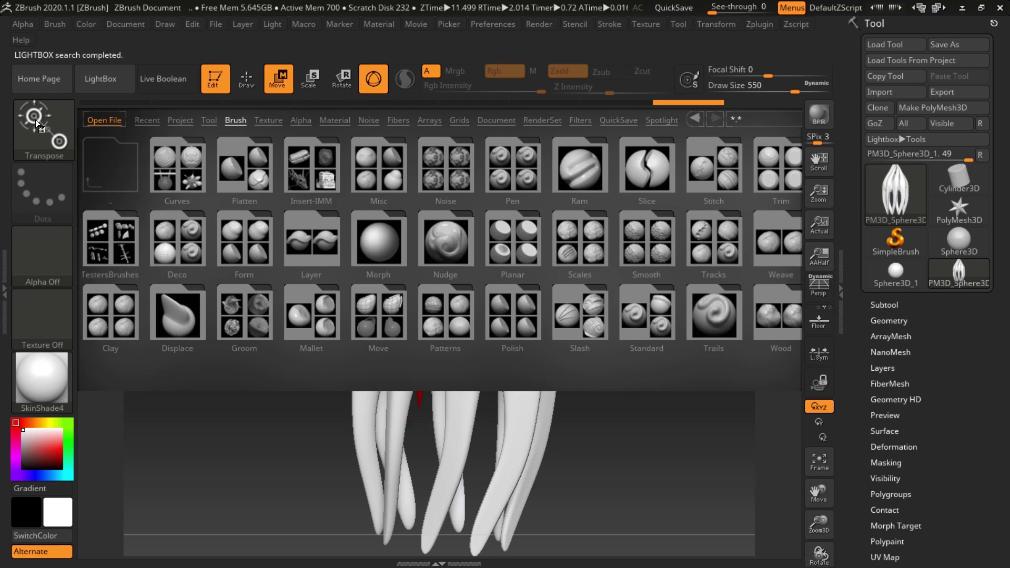
click(180, 121)
click(206, 121)
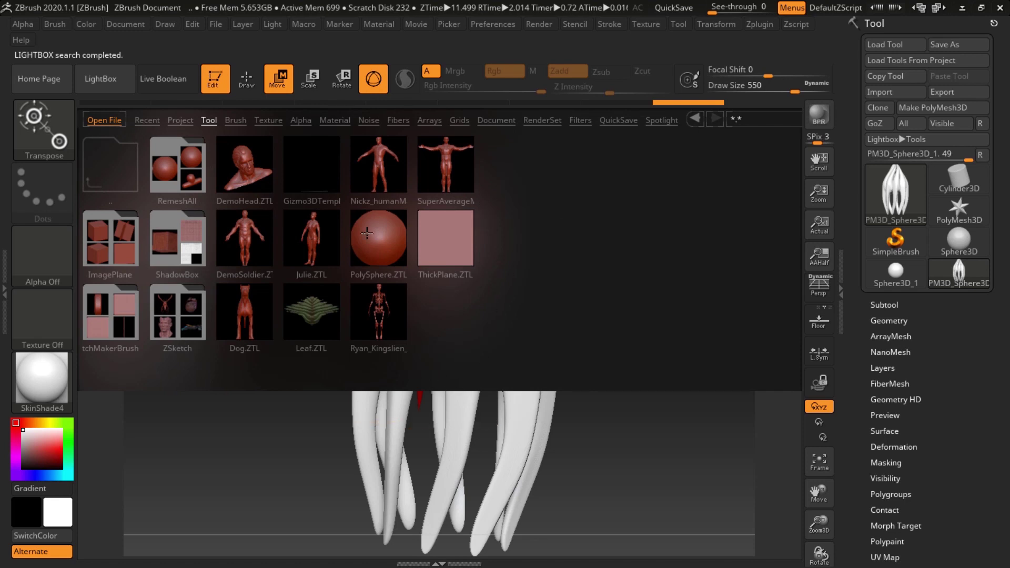
click(180, 119)
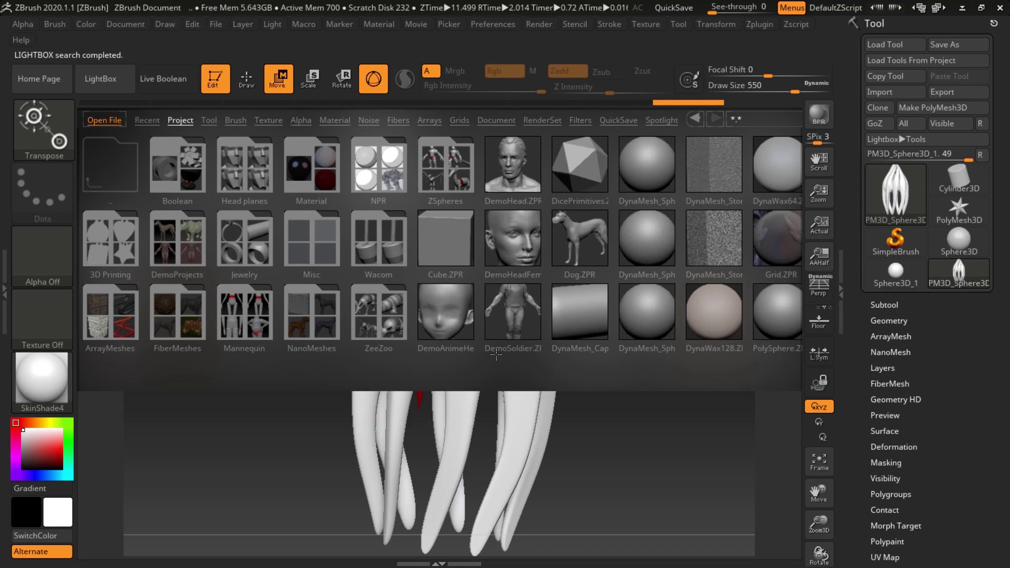
click(119, 80)
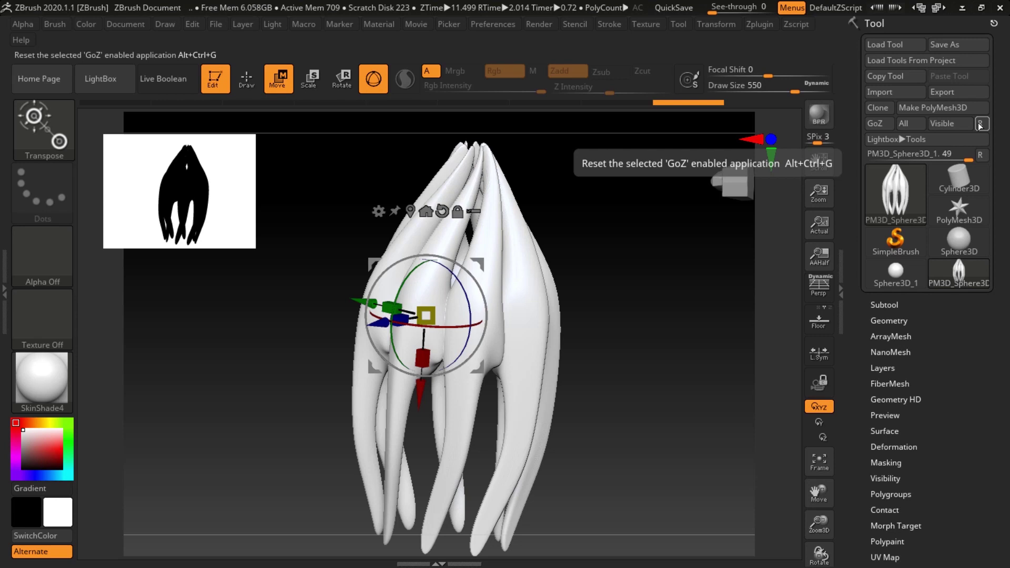
Check the 3D mesh import dialog without importing a file, and inspect the tentacle model from above.
click(920, 95)
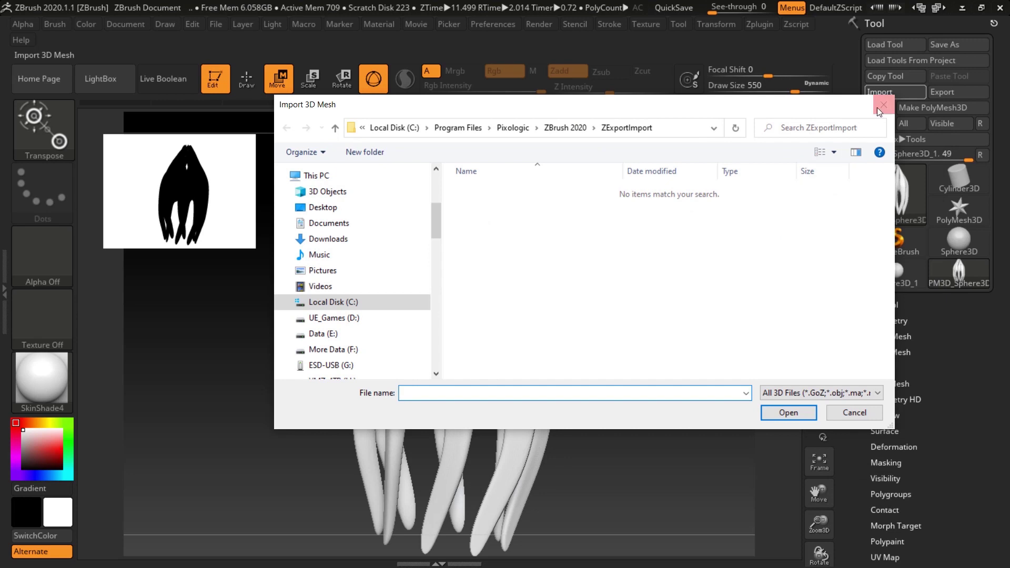
click(882, 105)
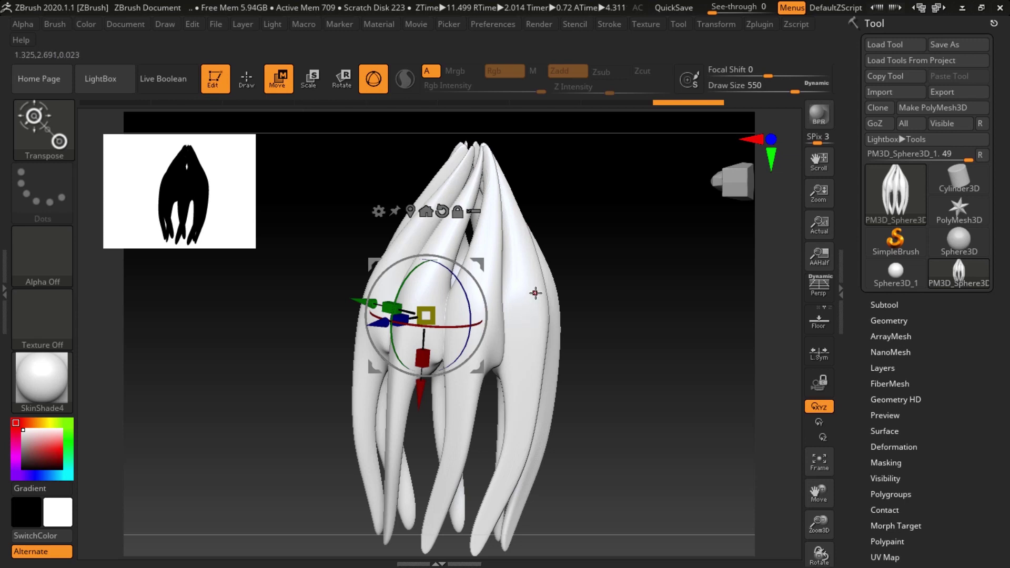
drag(535, 293, 528, 346)
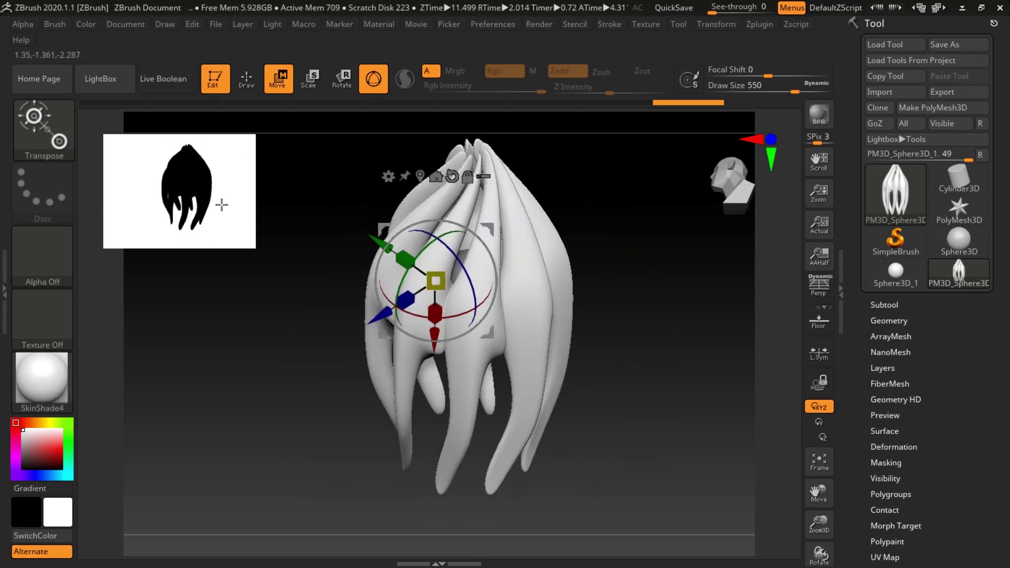
Look over LightBox and the palettes of available brushes, alphas and textures.
click(109, 79)
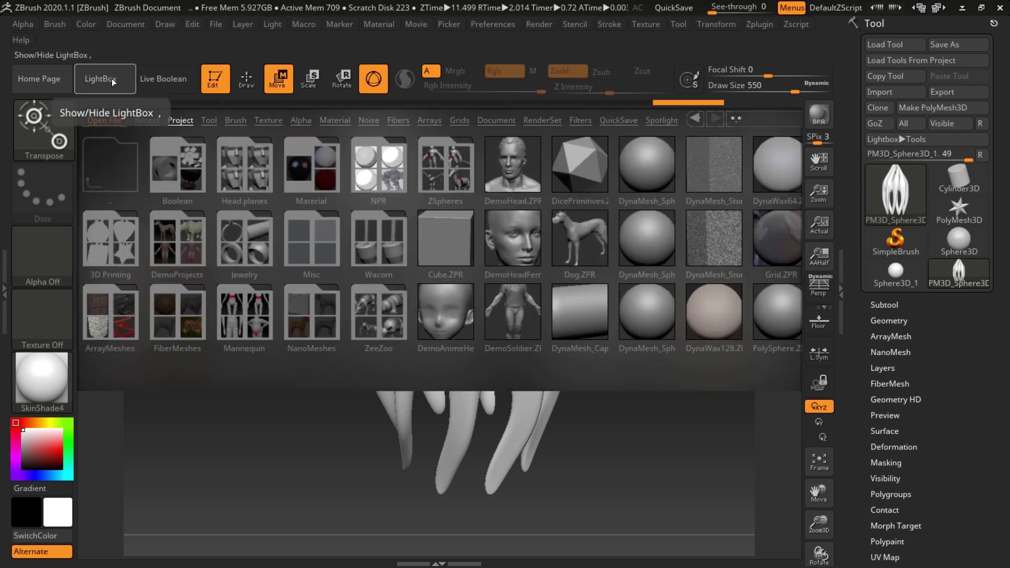
click(111, 78)
click(61, 135)
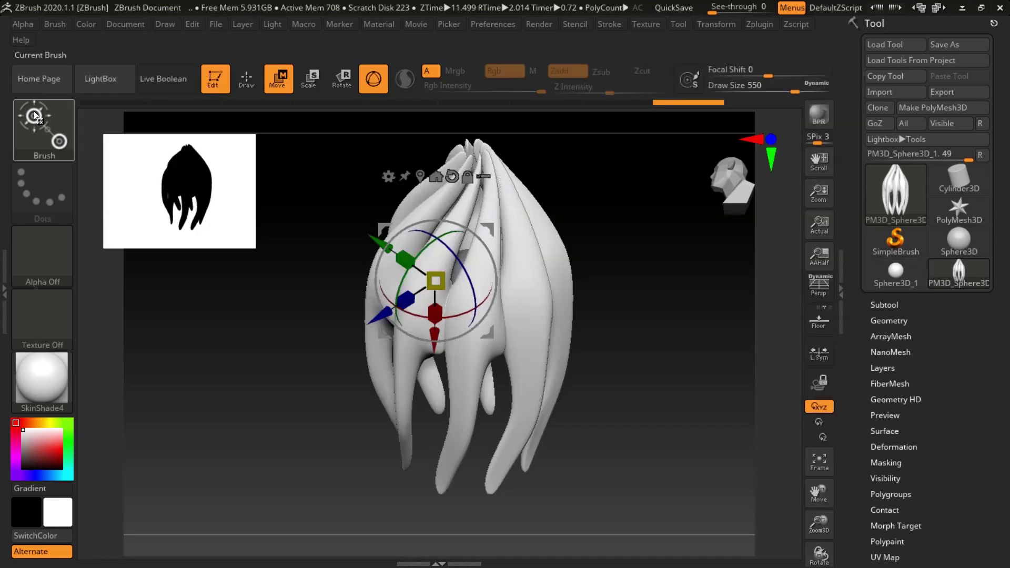
click(34, 112)
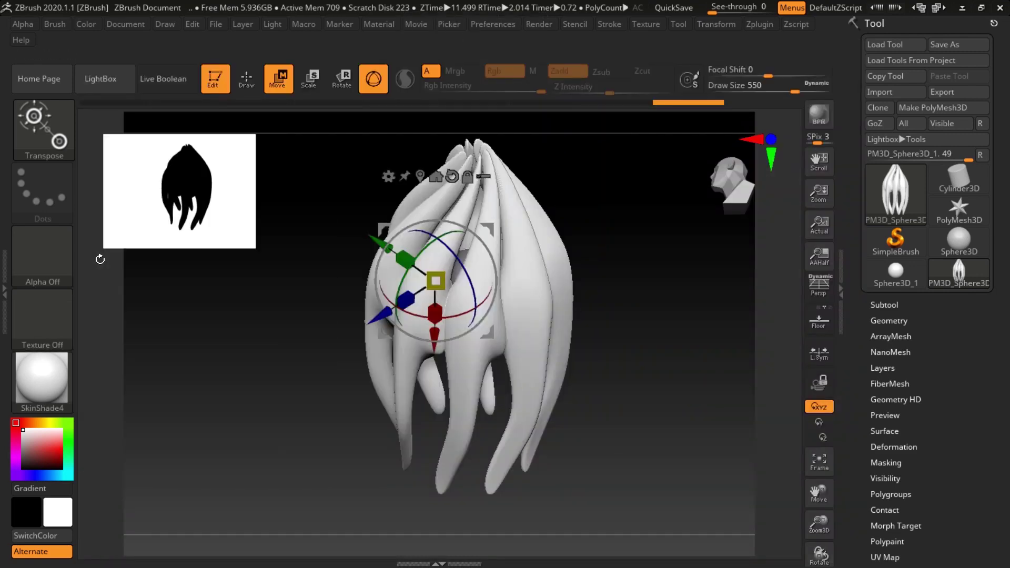
click(48, 259)
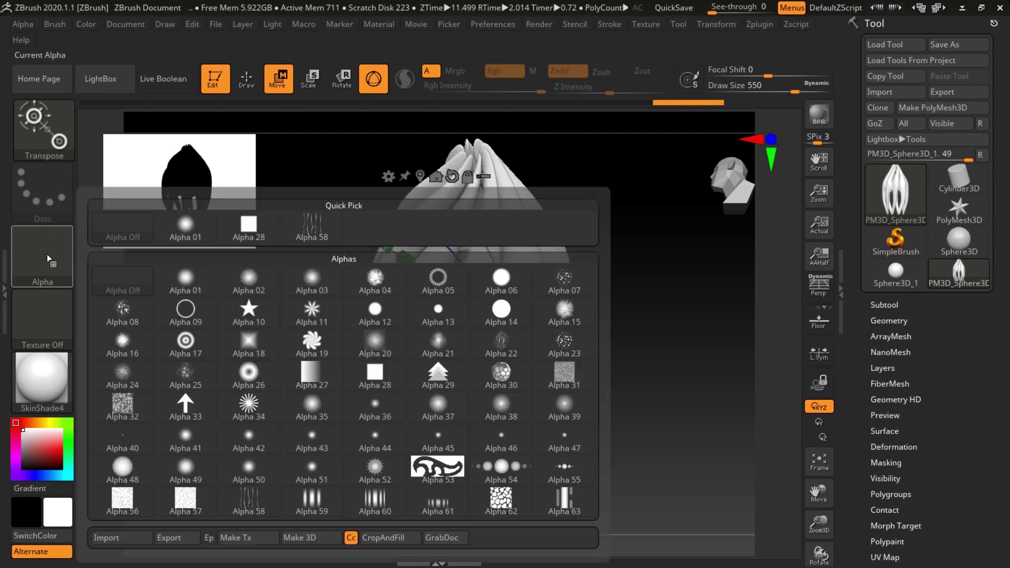
click(47, 264)
click(46, 262)
click(50, 314)
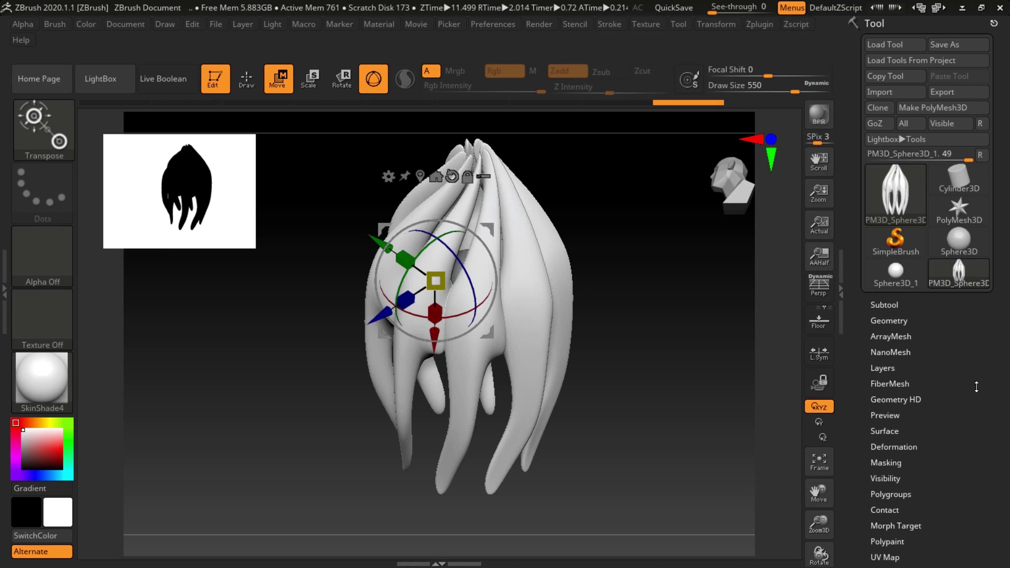
Look through the tool's Geometry options and its remaining subpalettes.
drag(970, 384, 957, 304)
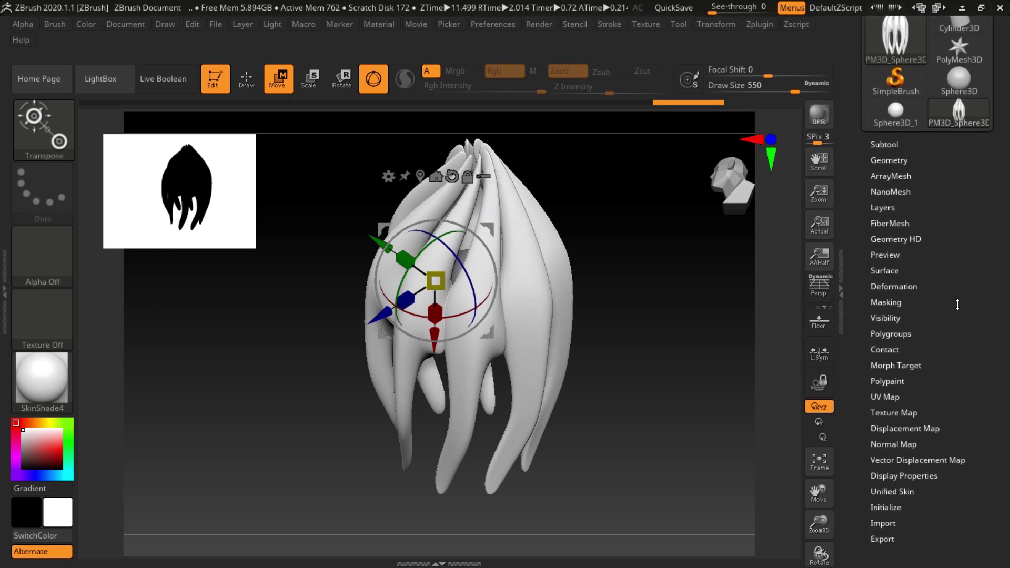
click(908, 160)
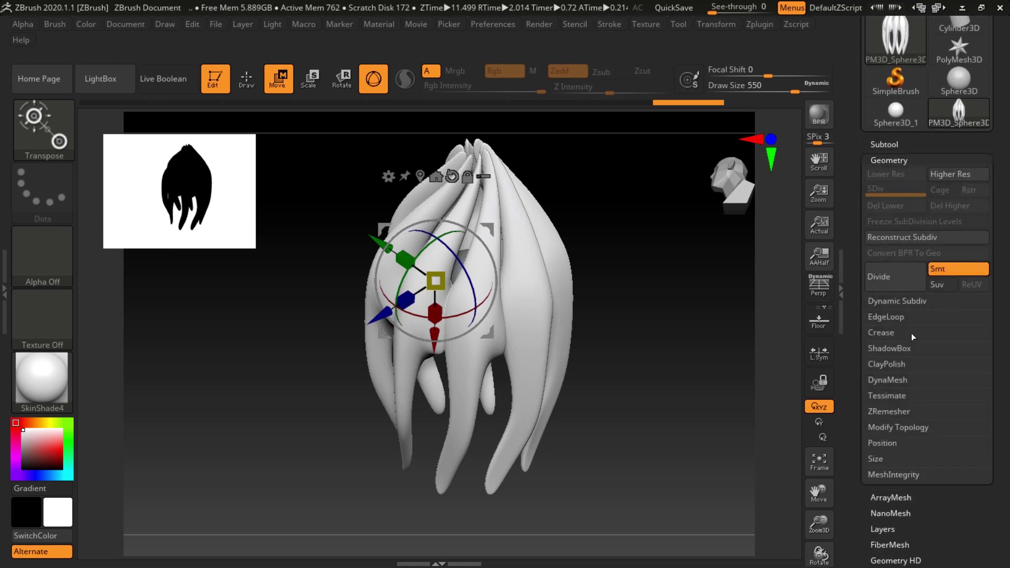
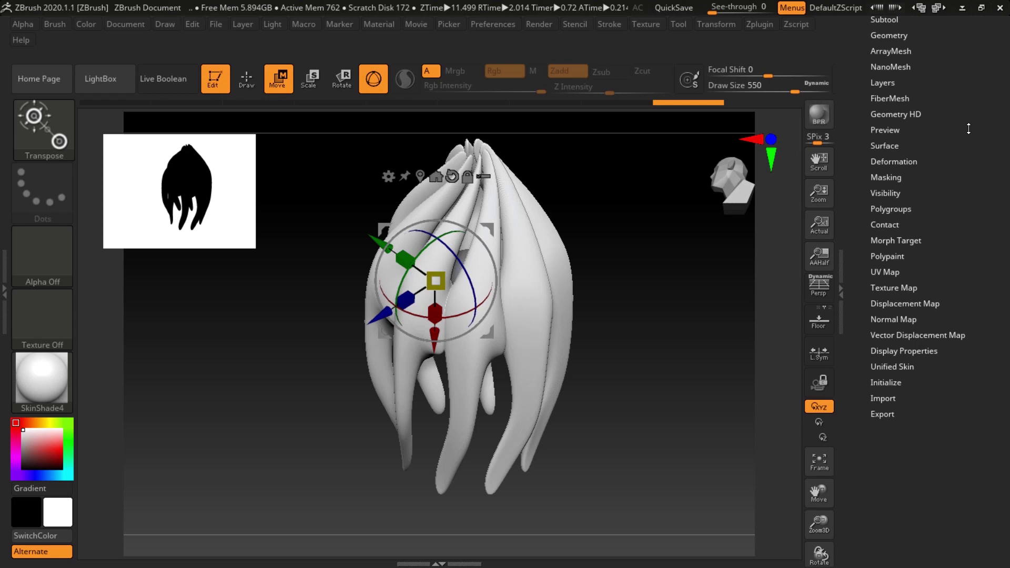
drag(968, 128, 968, 256)
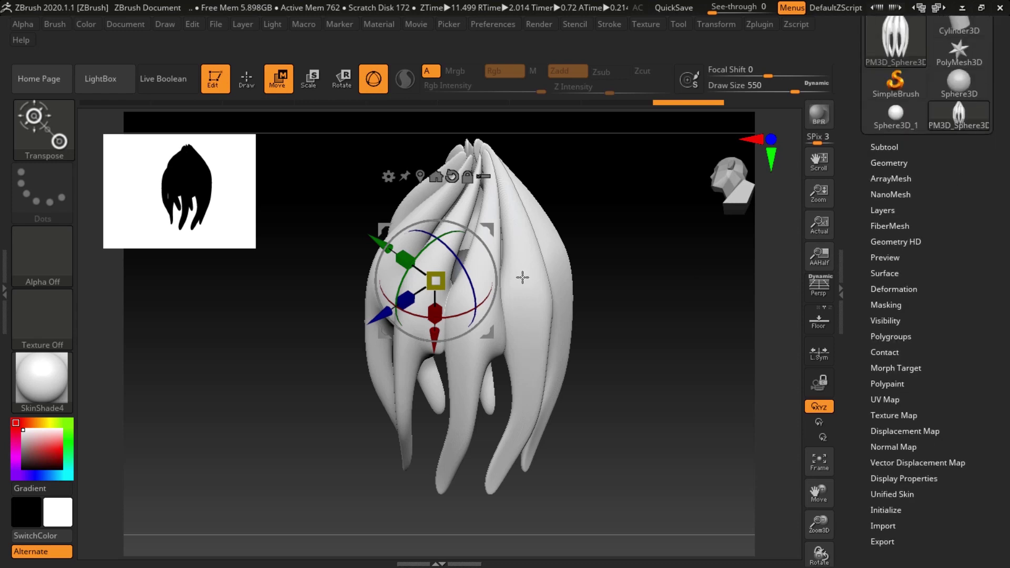
Examine the tentacle model from several angles and check the viewport's perspective control.
right_drag(552, 313, 571, 292)
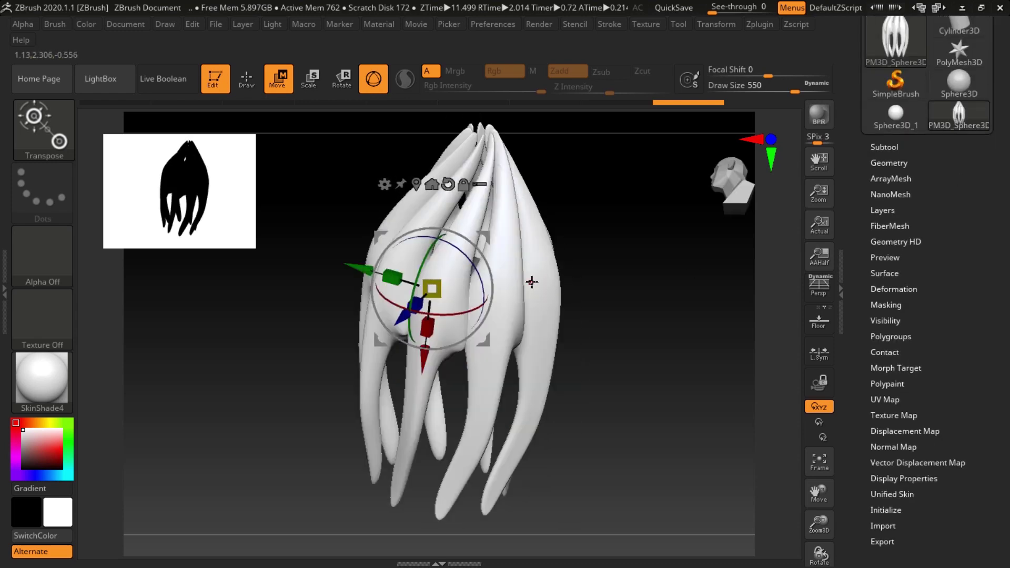
drag(532, 282, 570, 296)
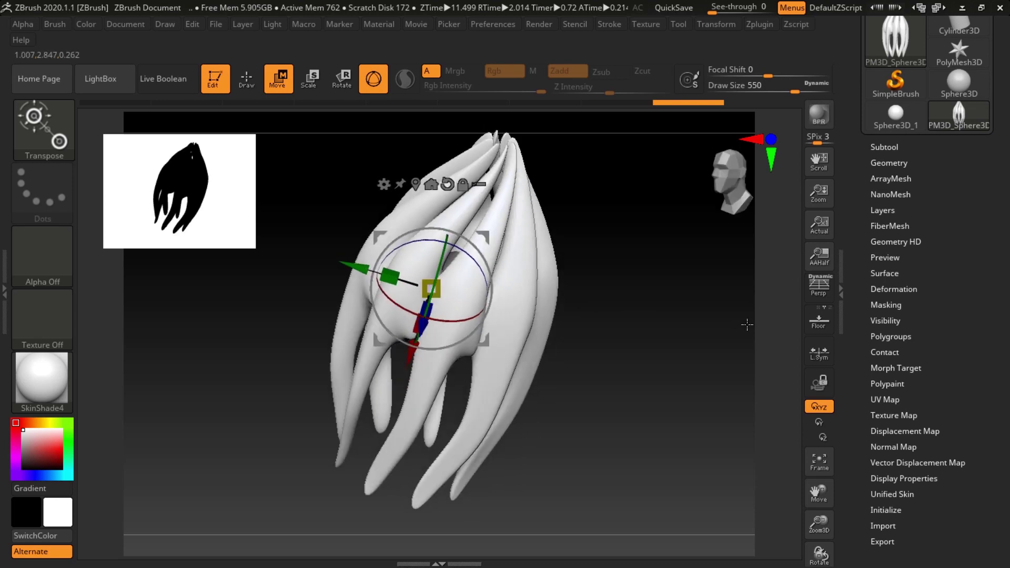
click(825, 296)
click(825, 289)
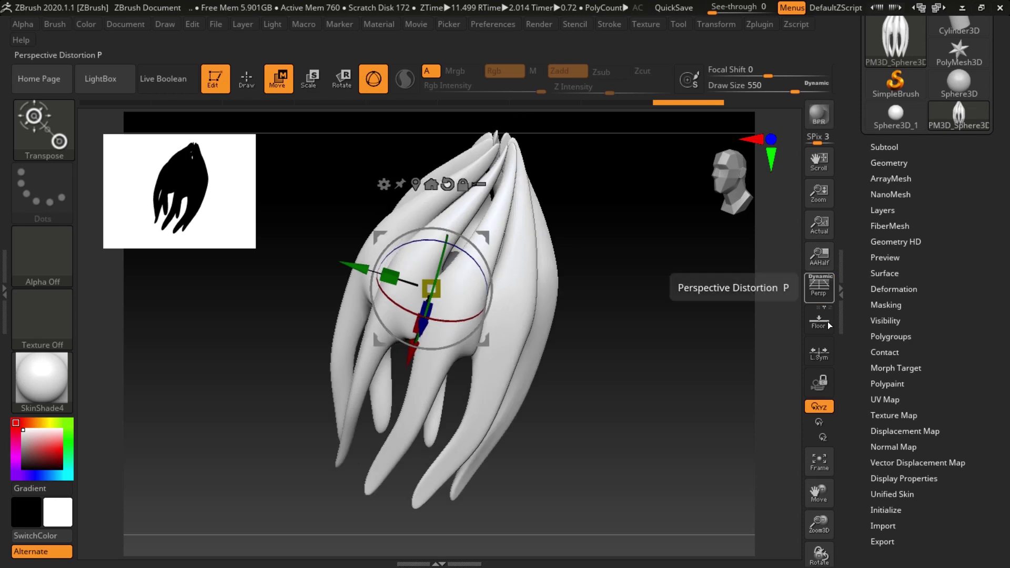
drag(845, 367, 845, 278)
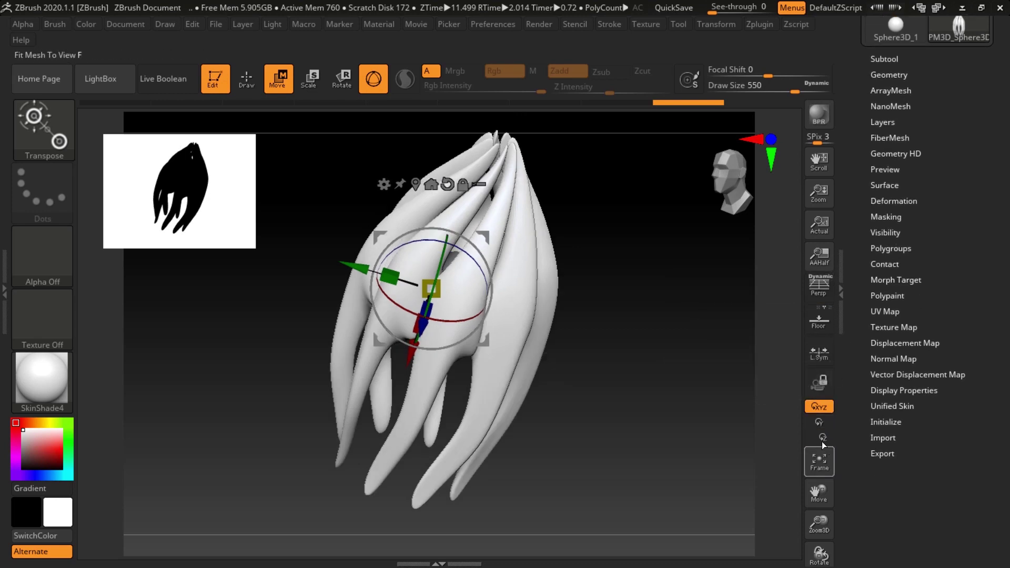
drag(547, 342, 532, 260)
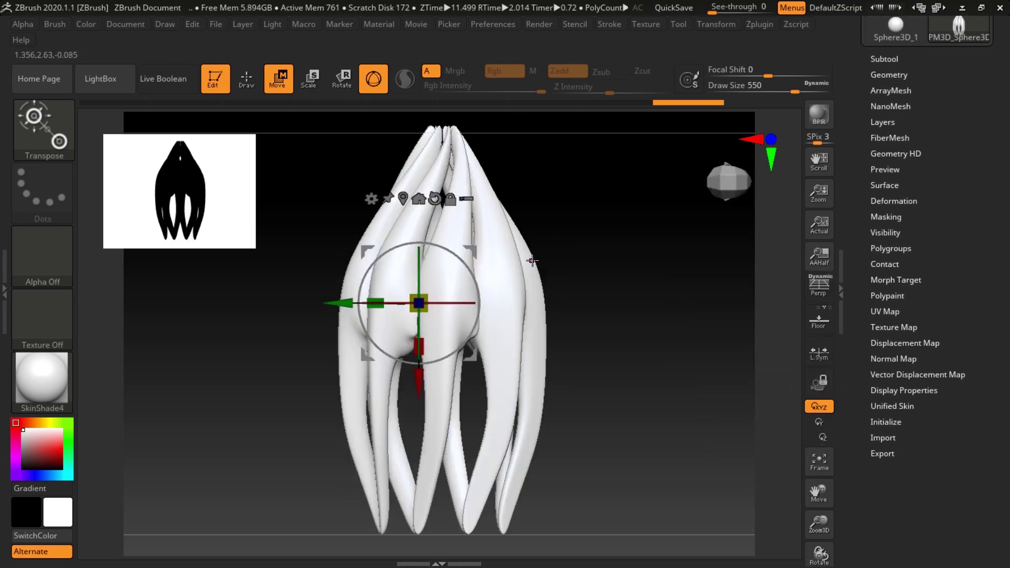
alt+drag(558, 298, 542, 312)
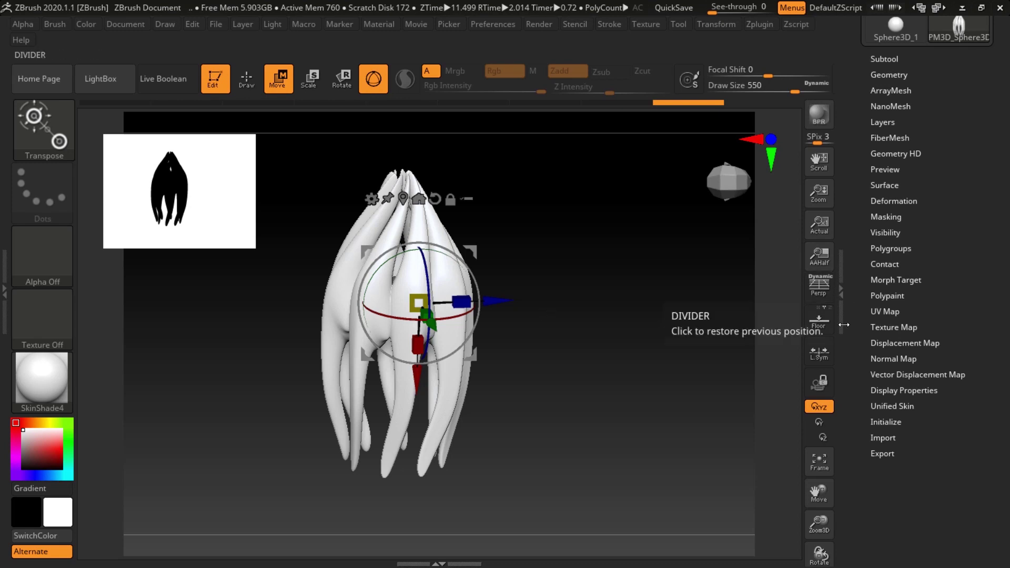
click(843, 401)
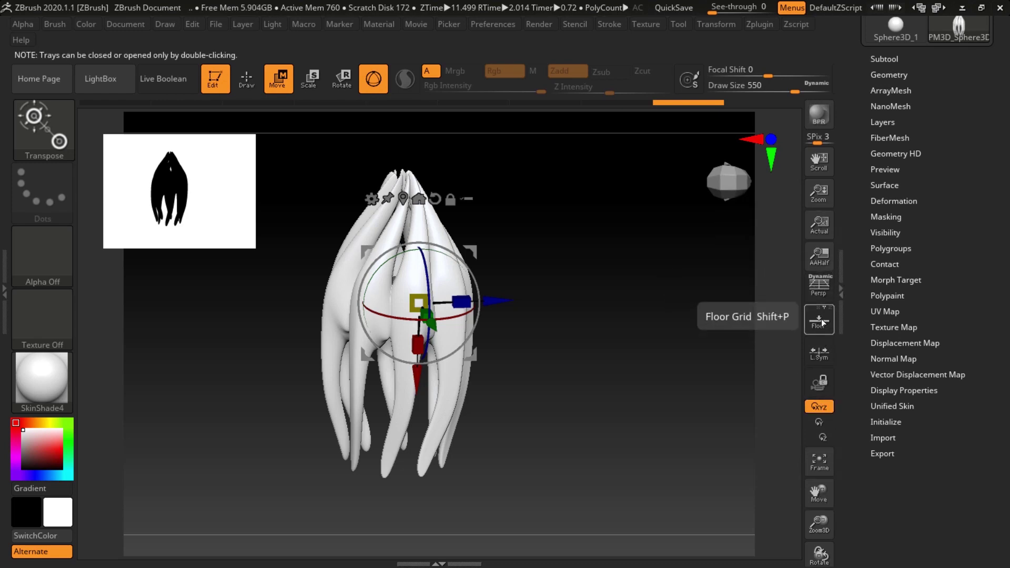
Turn on the floor grid, examine the tentacle model against it from several angles, and open the Deformation options.
click(818, 321)
drag(521, 263, 451, 243)
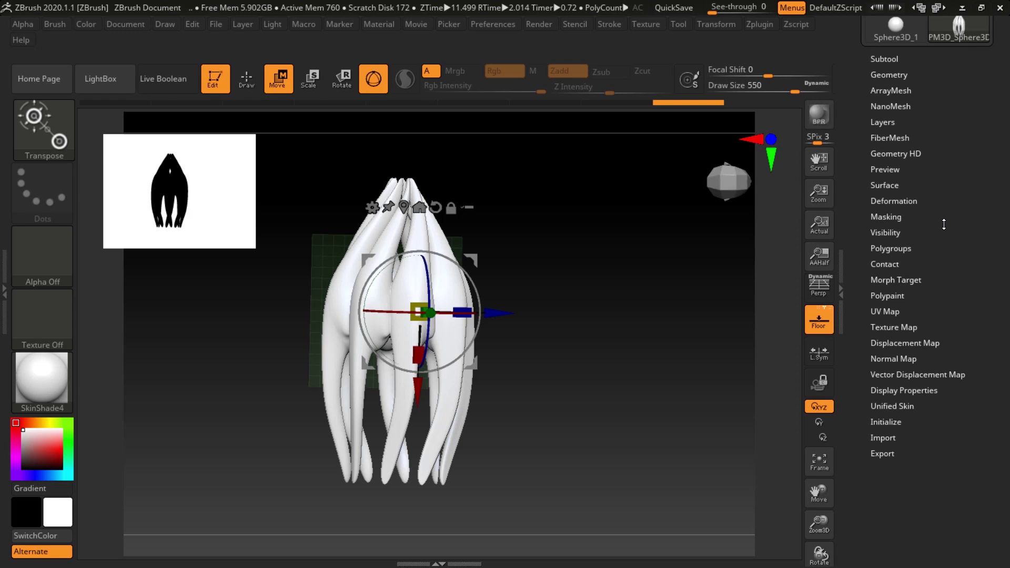
drag(623, 286, 586, 348)
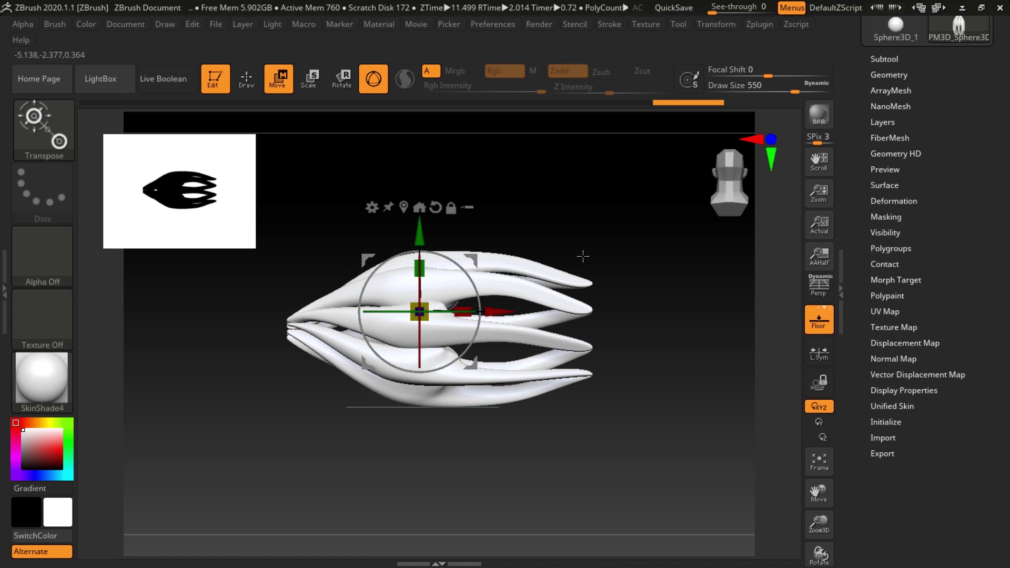
drag(437, 293, 454, 309)
right_drag(448, 292, 433, 290)
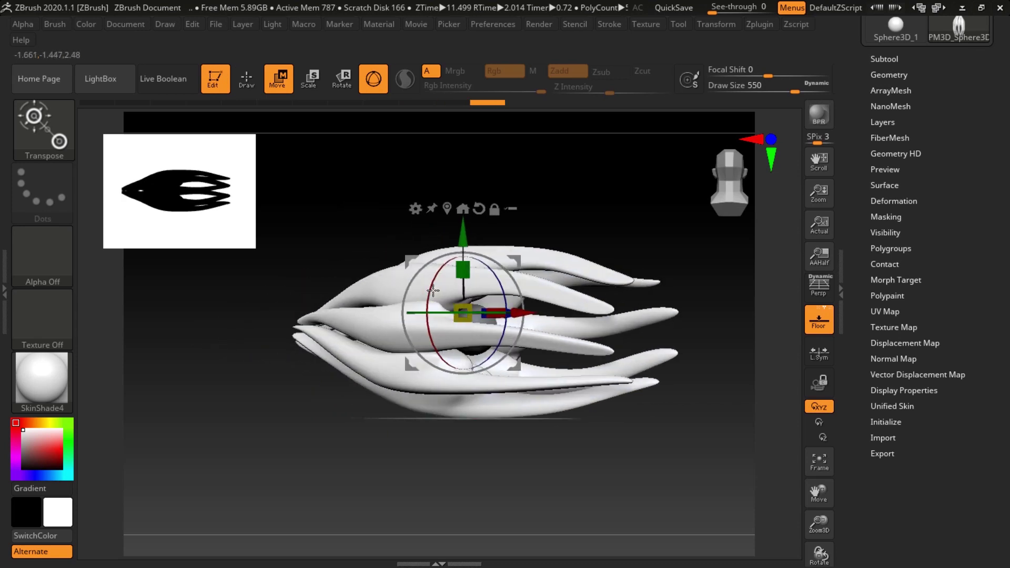
drag(432, 290, 437, 290)
click(894, 201)
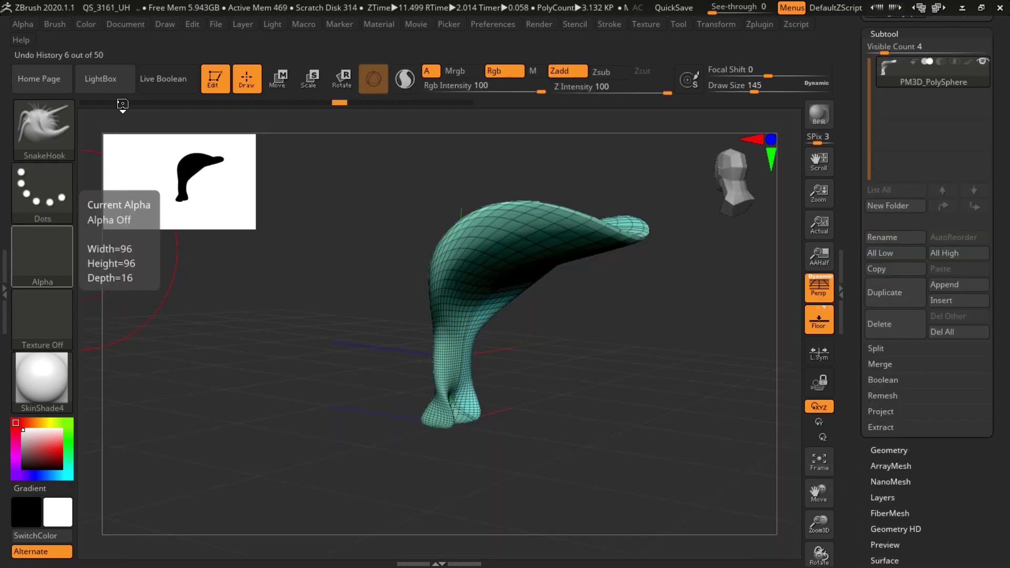
Go back through the undo history to the plain base block, and forward to the version with three subdivision levels, showing the Geometry options.
click(122, 103)
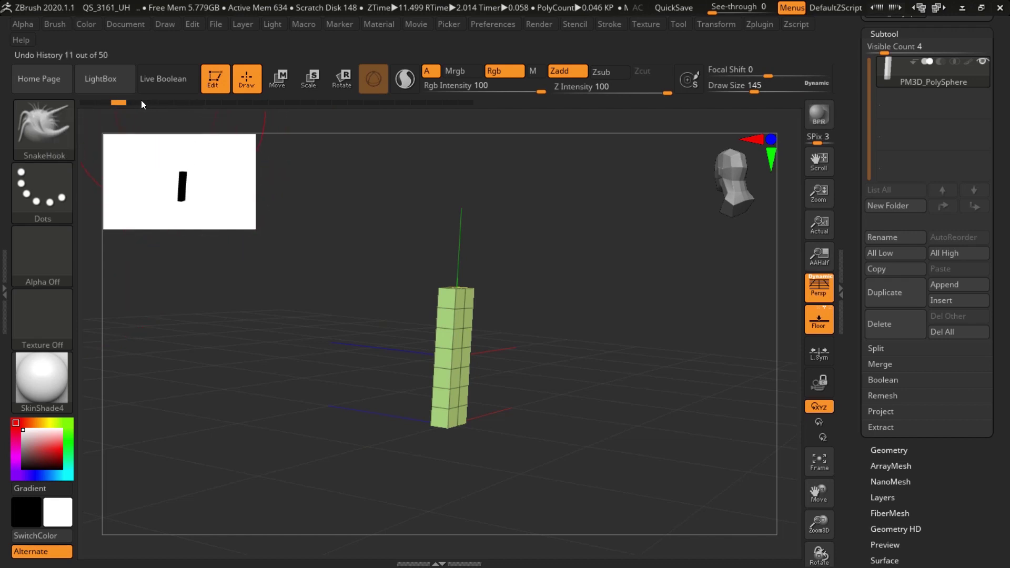
click(171, 103)
mouse_move(171, 103)
mouse_down()
mouse_move(263, 106)
mouse_move(178, 115)
mouse_move(242, 117)
mouse_move(146, 120)
mouse_move(185, 120)
mouse_move(169, 120)
mouse_up()
click(905, 451)
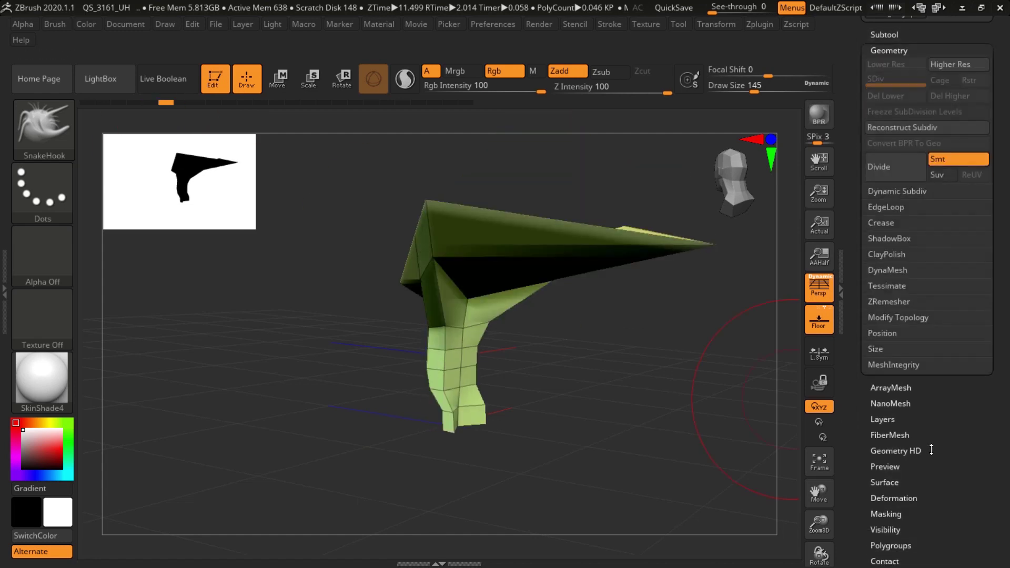
drag(221, 104, 244, 104)
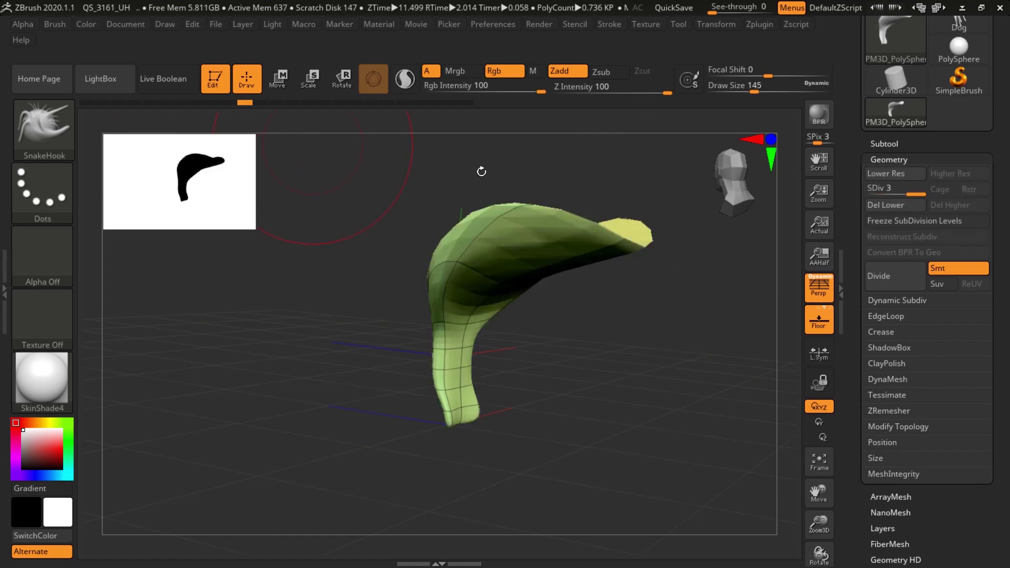
Compare the curved mesh at subdivision levels 1 and 3, including its underside up close, and leave it at level 3.
drag(915, 194, 867, 194)
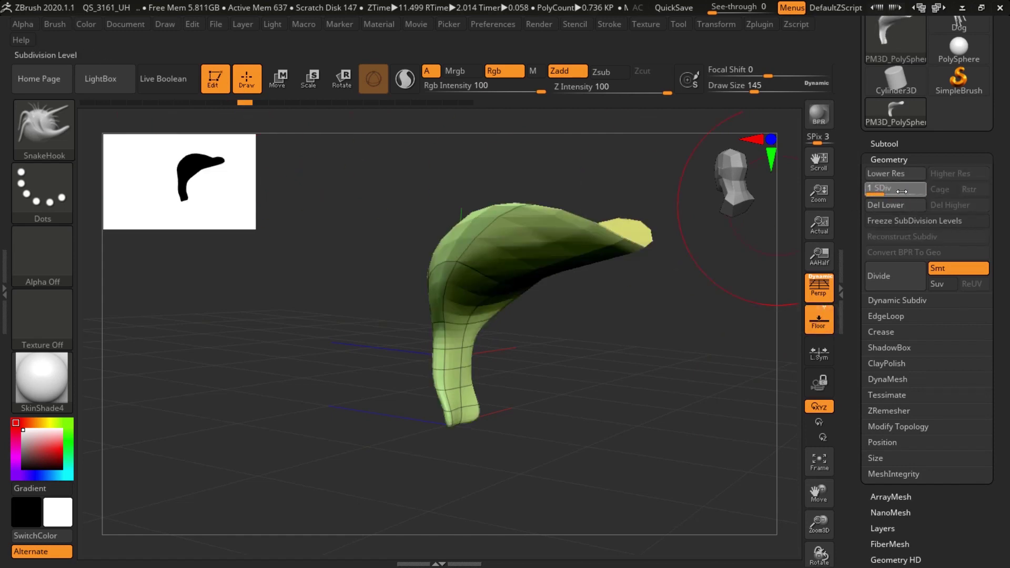
click(884, 193)
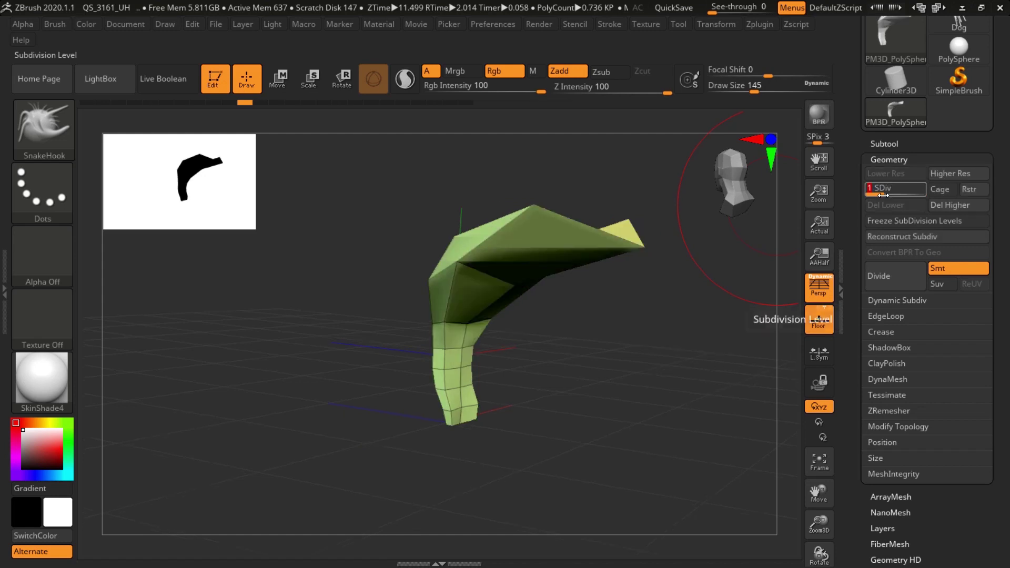
drag(873, 191, 916, 192)
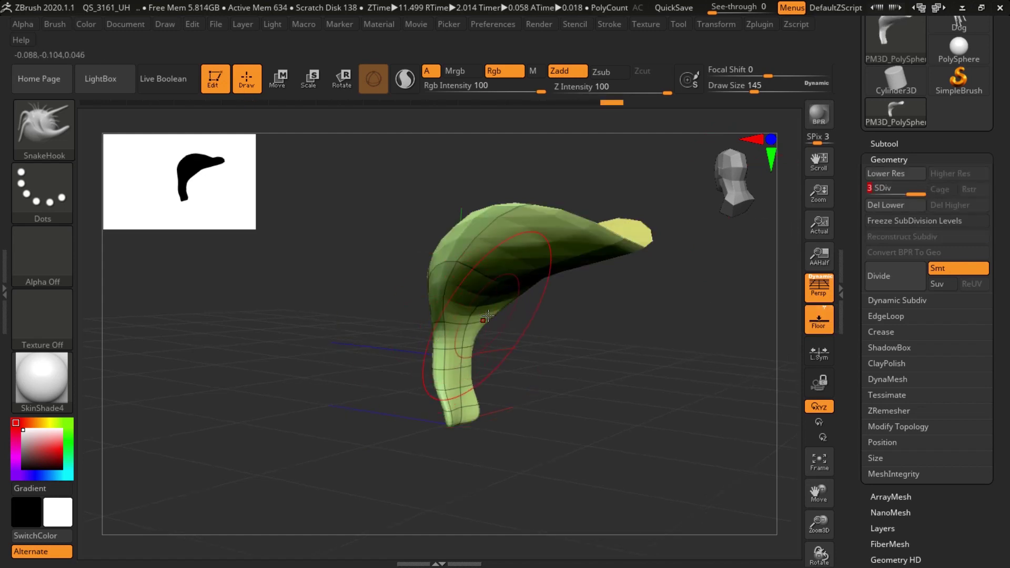
right_drag(489, 314, 540, 316)
drag(540, 316, 459, 386)
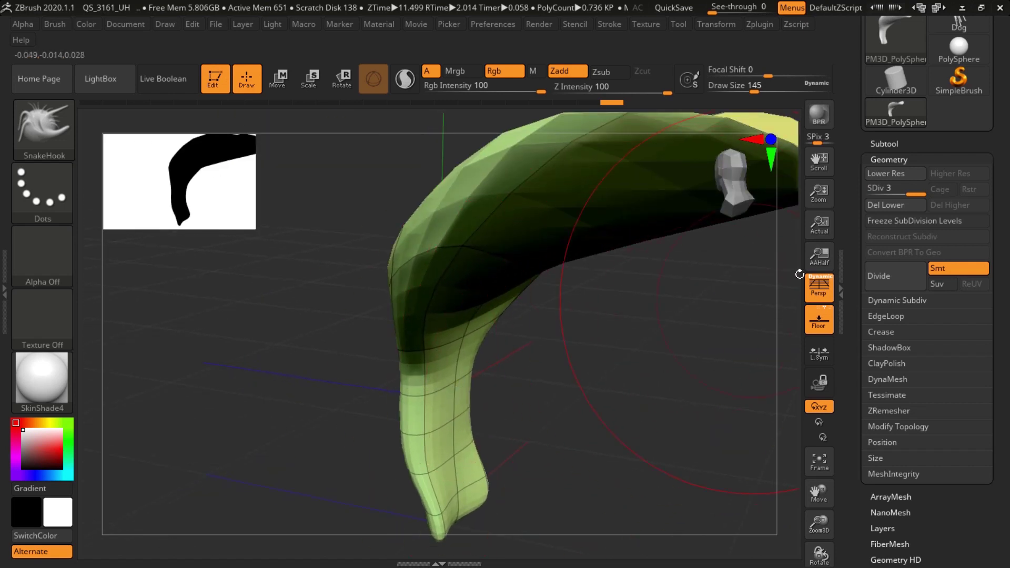
key(shift+d)
key(shift+d)
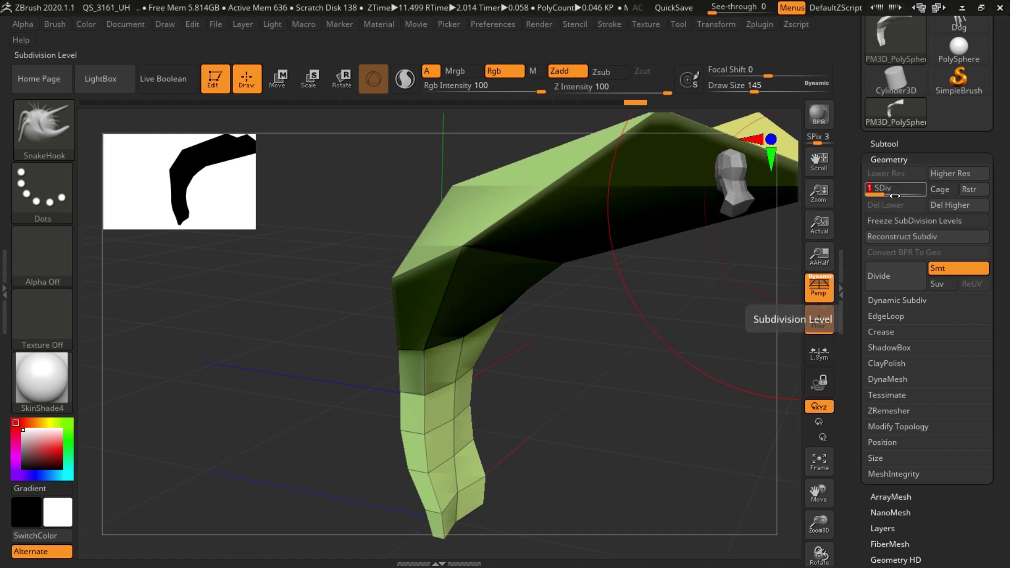
drag(884, 192, 920, 195)
drag(490, 351, 368, 340)
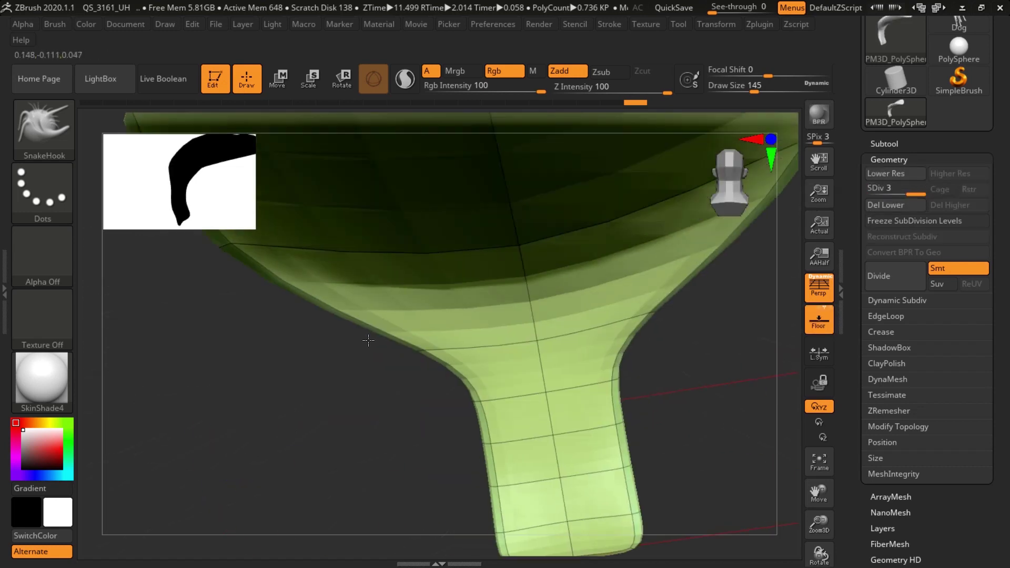
drag(509, 133, 180, 424)
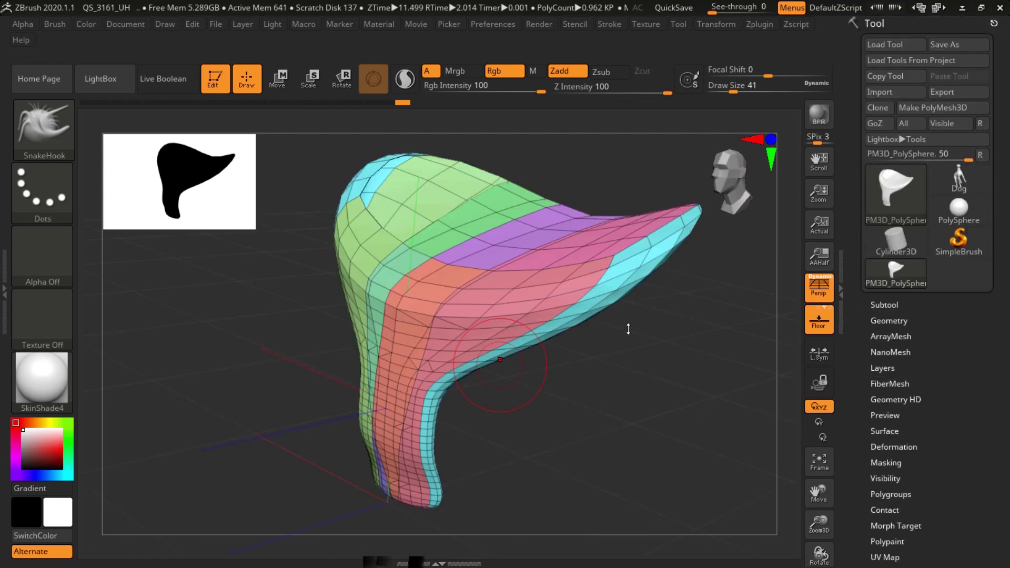
Examine the polygrouped mesh, hide the pink, light green and cyan polygroups, and show the whole mesh again.
drag(626, 329, 594, 335)
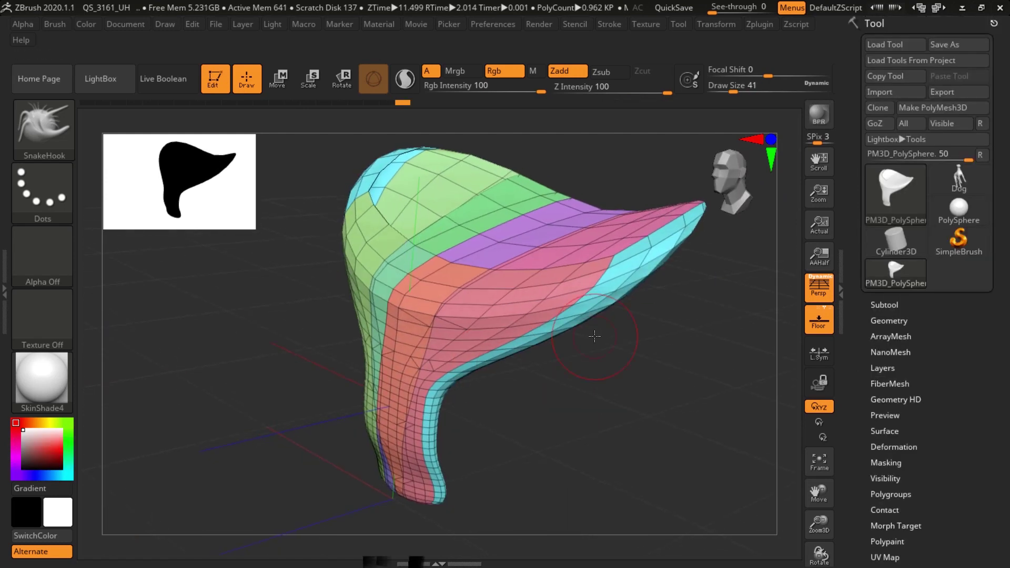
drag(594, 336, 612, 337)
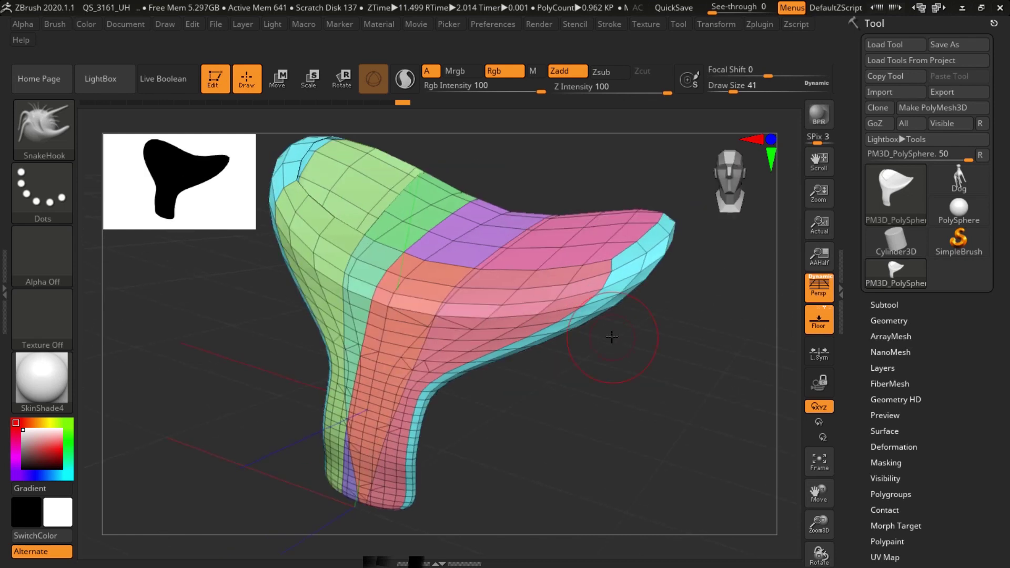
right_drag(509, 293, 499, 302)
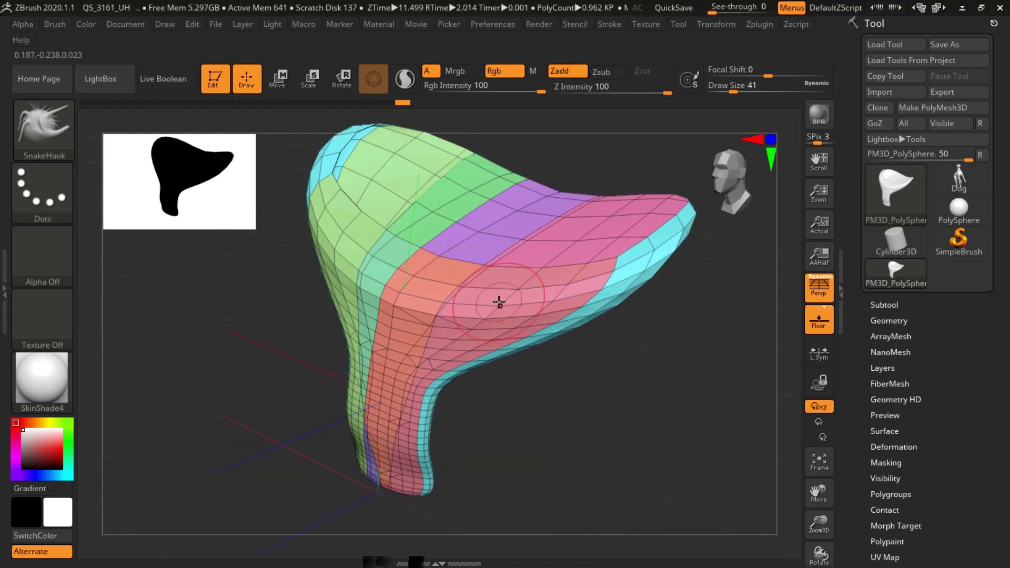
ctrl+shift+click(487, 266)
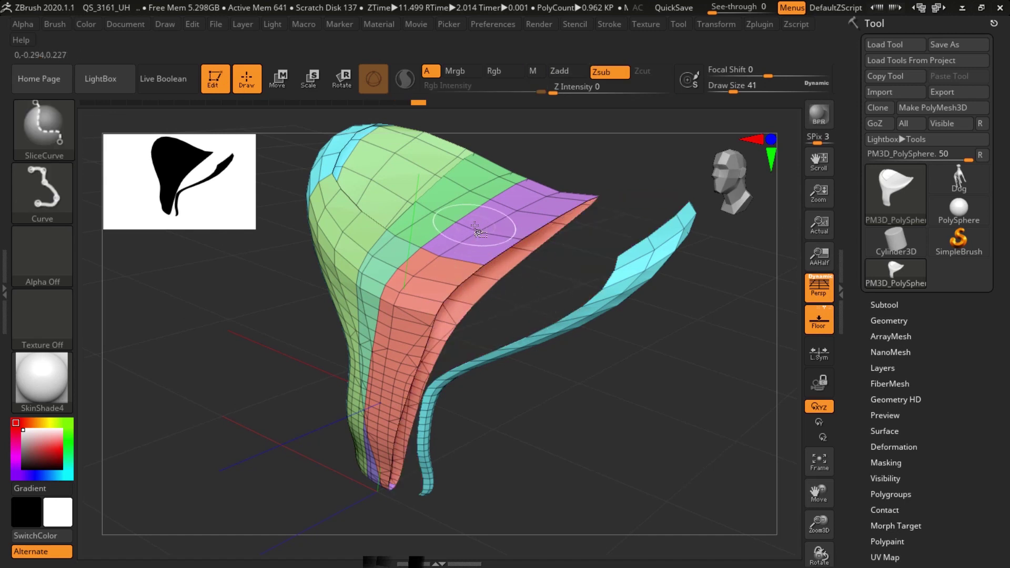
ctrl+shift+click(393, 168)
ctrl+shift+click(619, 256)
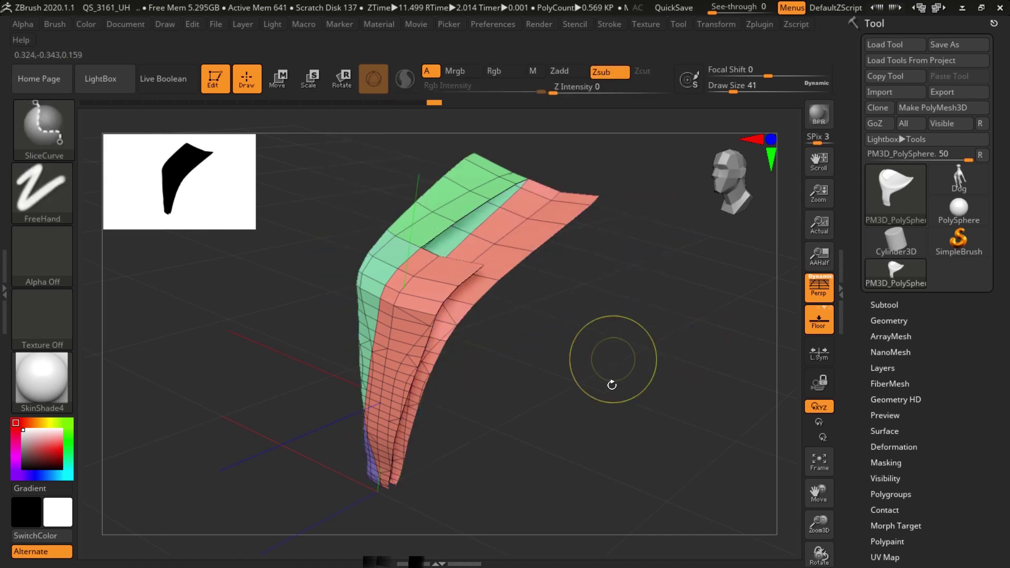
ctrl+shift+click(606, 373)
Isolate the cyan polygroup and the pink polygroup in turn, viewing each from several angles, and restore the full mesh.
ctrl+shift+click(651, 264)
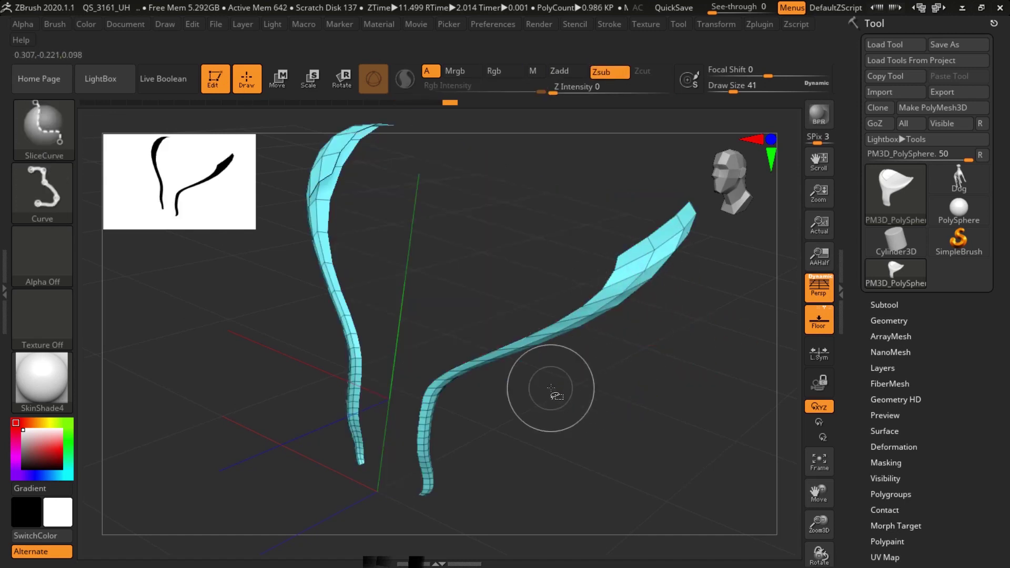
mouse_move(496, 369)
mouse_down()
mouse_move(449, 365)
mouse_move(557, 365)
mouse_move(548, 345)
mouse_up()
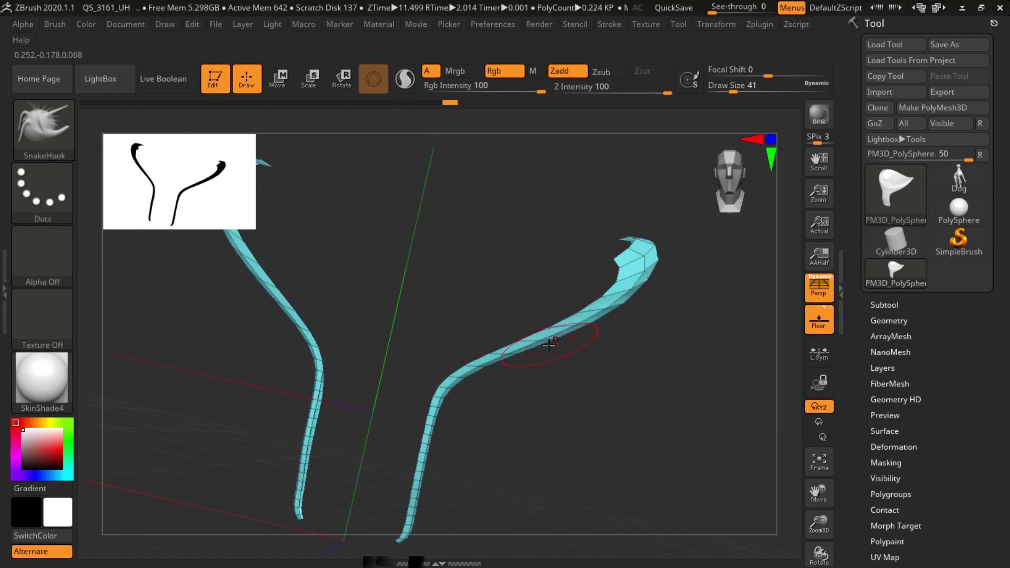
ctrl+shift+click(676, 401)
drag(676, 401, 513, 318)
ctrl+shift+click(512, 322)
drag(553, 424, 526, 399)
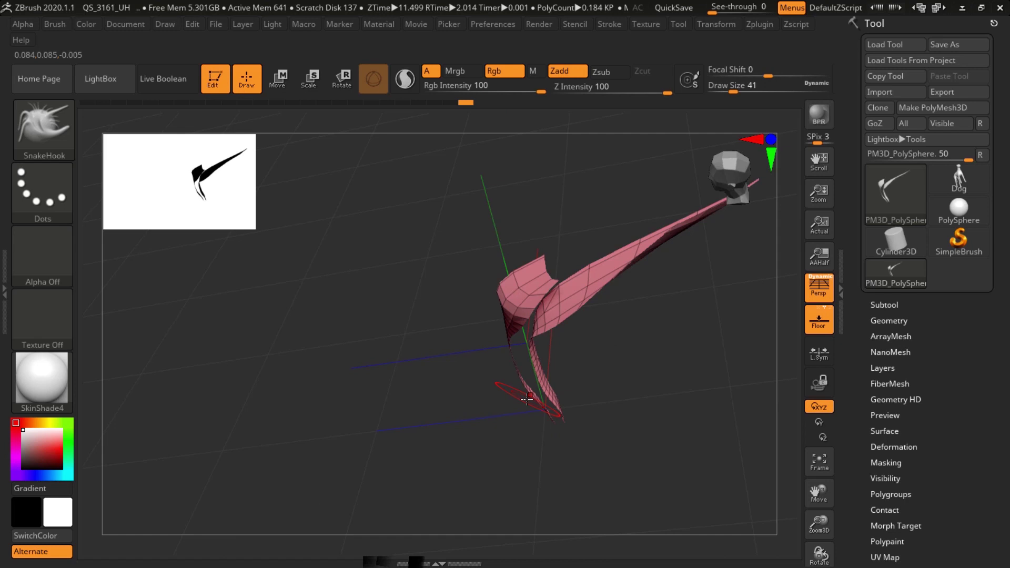
mouse_move(525, 289)
ctrl+right_down()
mouse_move(736, 369)
mouse_move(654, 336)
mouse_move(624, 442)
ctrl+right_up()
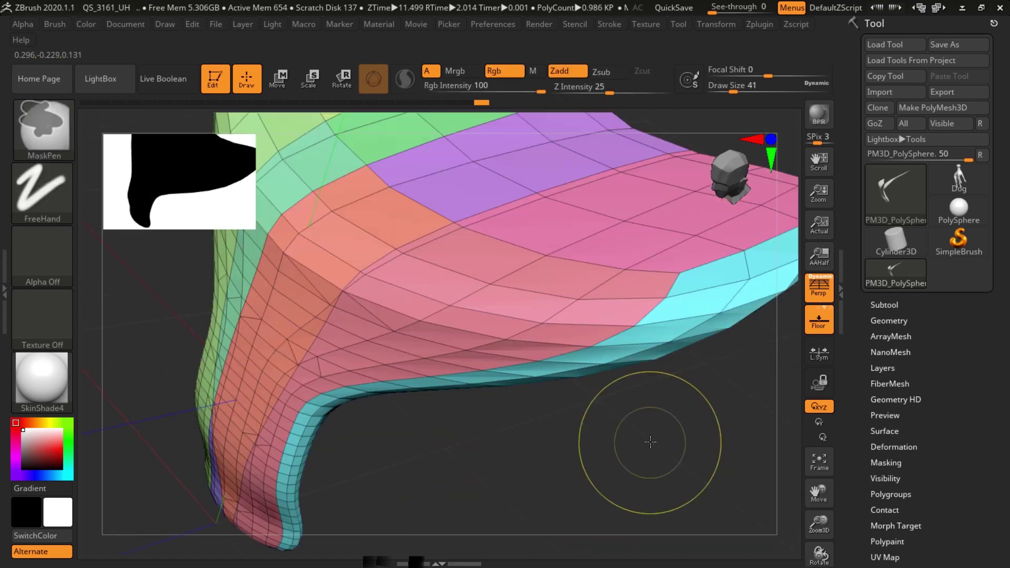
mouse_move(576, 440)
ctrl+right_down()
mouse_move(566, 440)
mouse_move(531, 368)
ctrl+right_up()
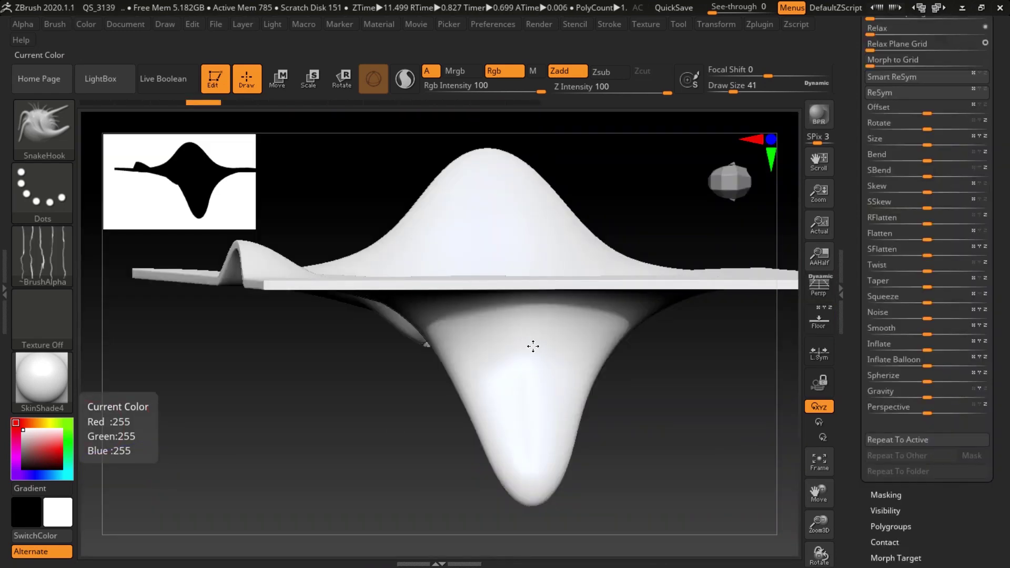
Browse the alpha library and choose the vertical vein pattern, Alpha 58.
click(42, 255)
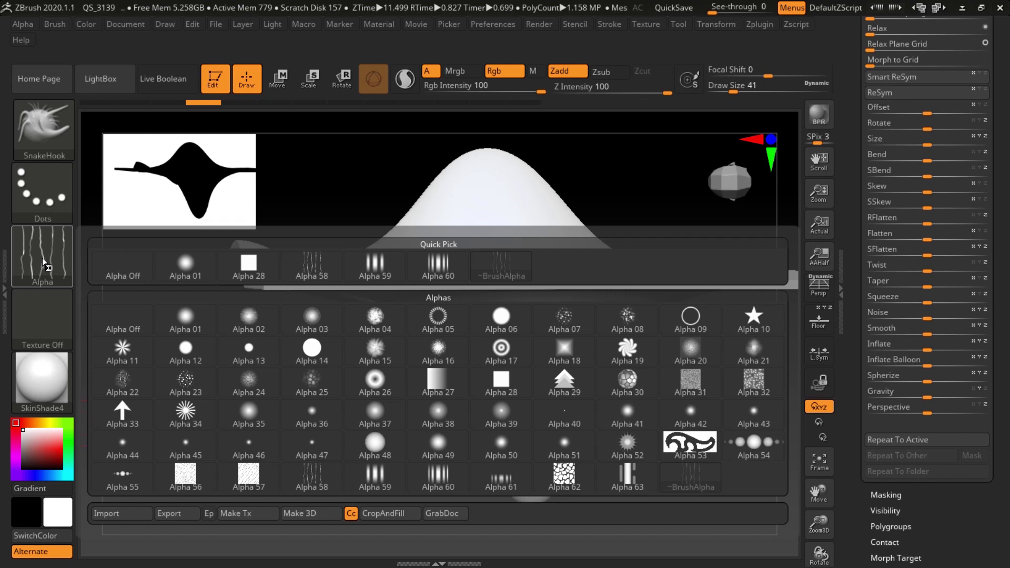
click(50, 266)
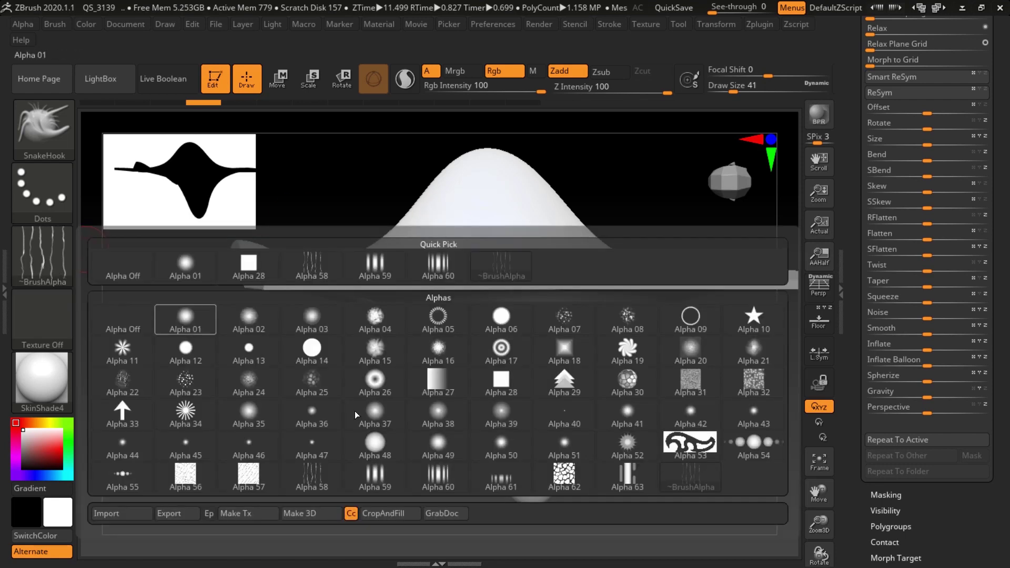
click(309, 479)
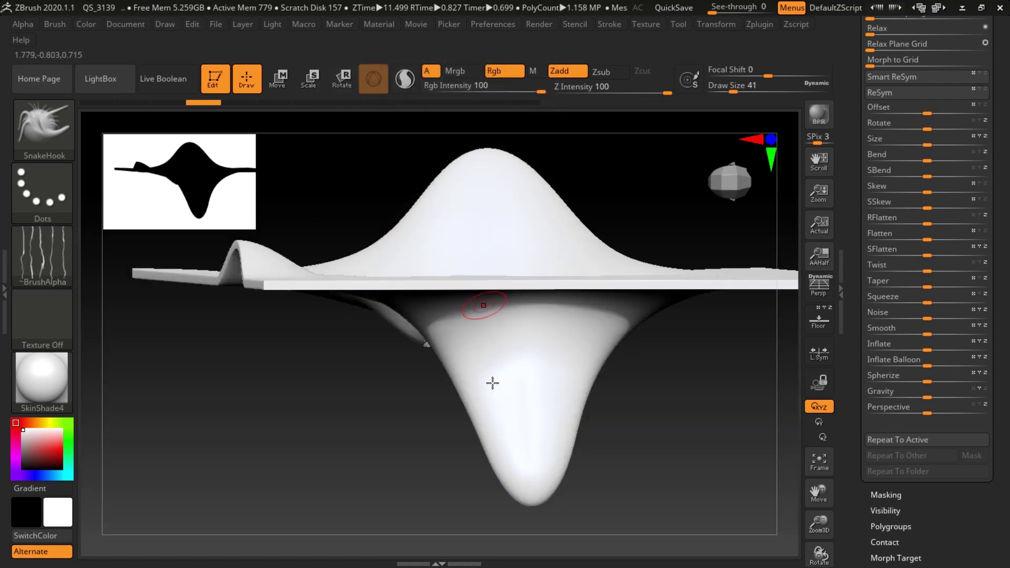
Mask vein patterns onto the downward spike under the plane, using MaskPen with the DragRect stroke and the vein alpha.
key(ctrl)
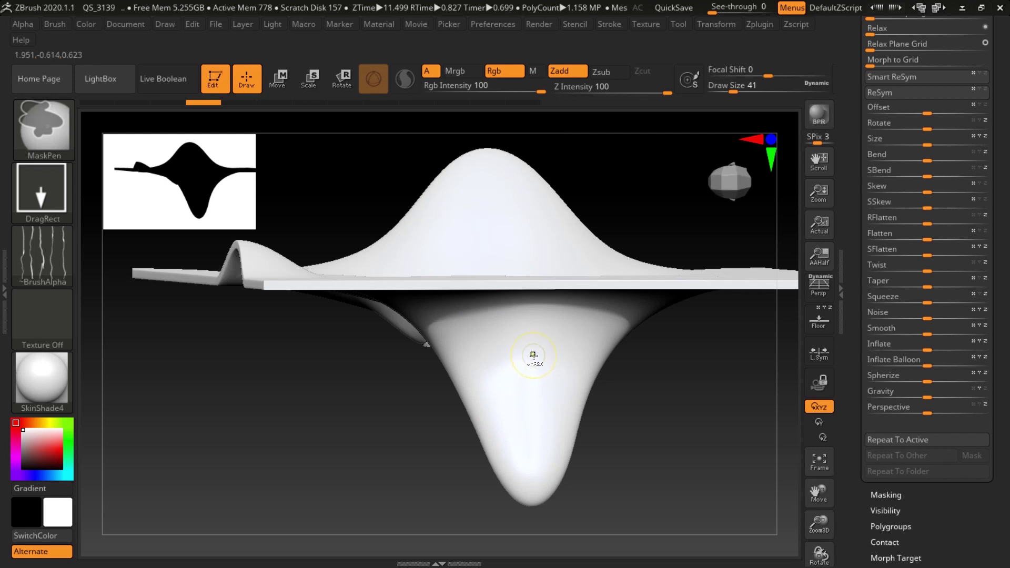
ctrl+drag(554, 480, 554, 486)
ctrl+drag(539, 318, 526, 418)
ctrl+drag(496, 337, 509, 426)
mouse_move(506, 378)
ctrl+mouse_down()
mouse_move(547, 387)
mouse_move(563, 432)
ctrl+mouse_up()
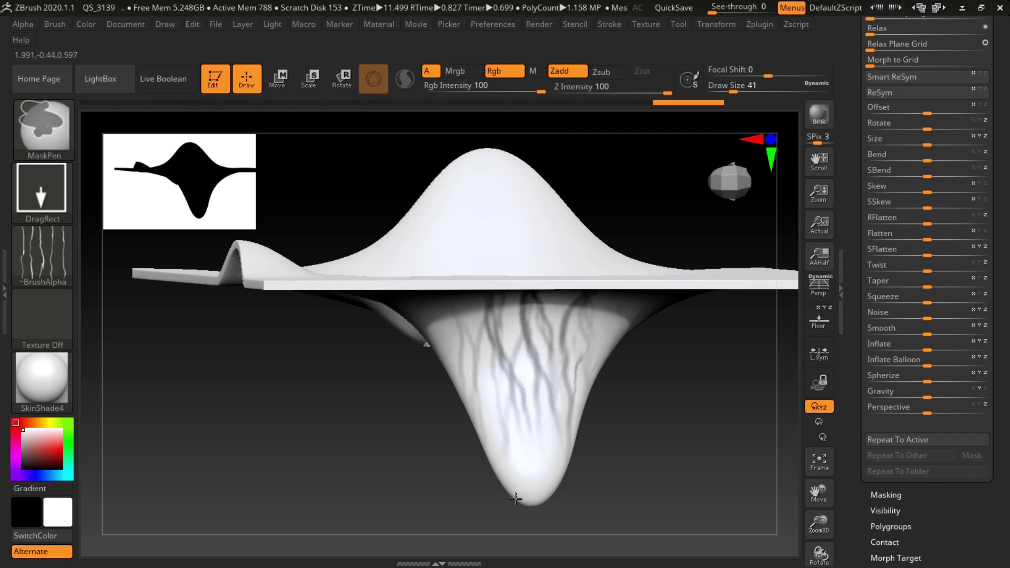
ctrl+drag(515, 499, 516, 498)
ctrl+drag(497, 356, 538, 502)
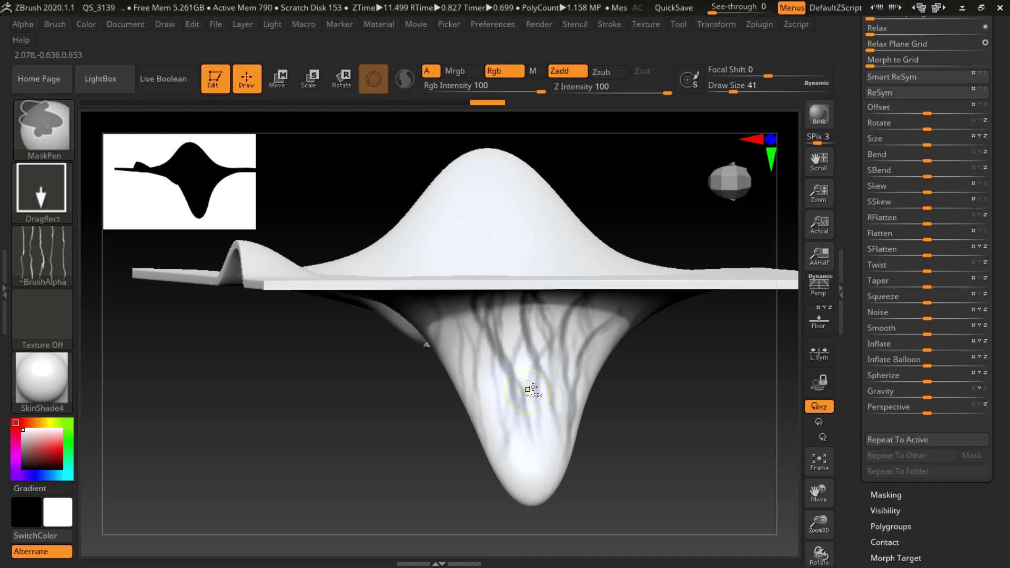
mouse_move(527, 389)
right_down()
mouse_move(541, 415)
mouse_move(518, 396)
mouse_move(526, 311)
right_up()
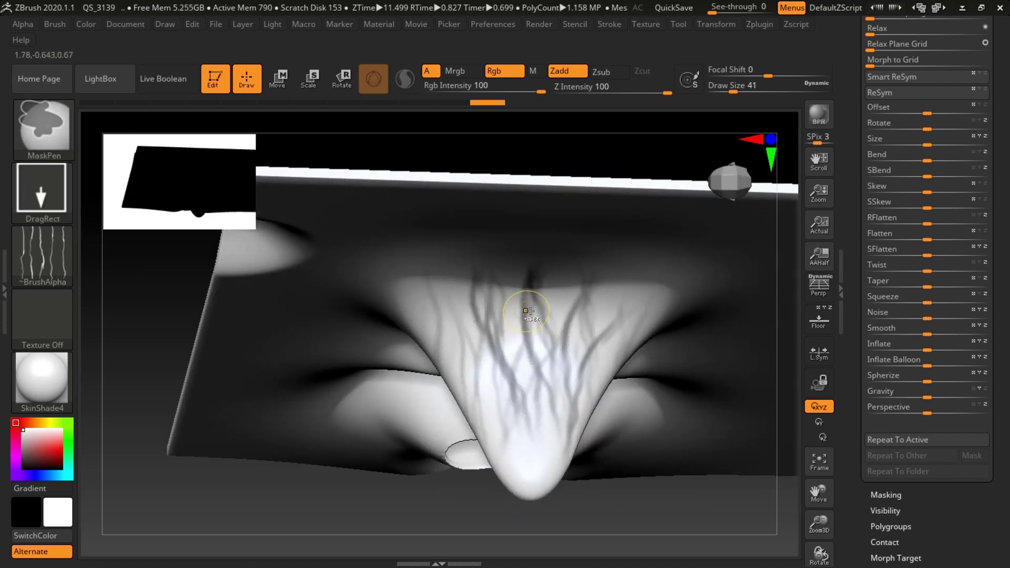
ctrl+drag(525, 311, 534, 434)
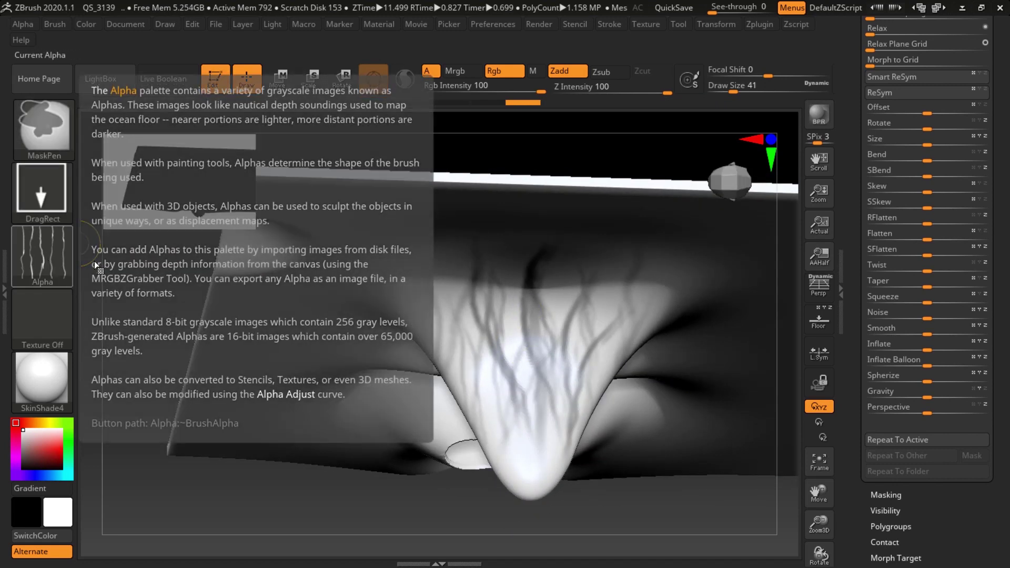
Slightly inflate the unmasked surface with the Inflate deformation so the masked veins on the spike become grooves.
right_drag(665, 365, 960, 321)
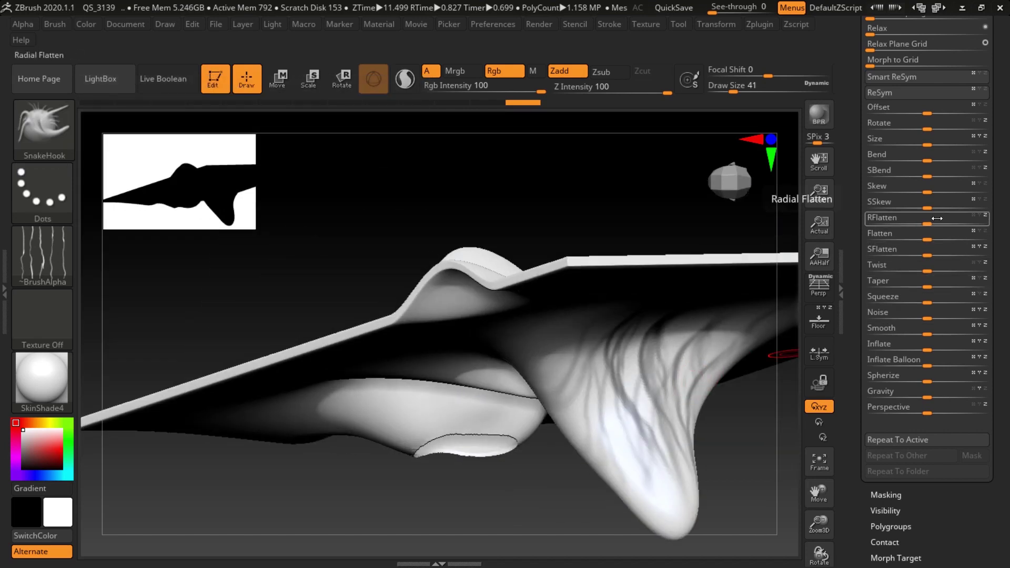
click(927, 350)
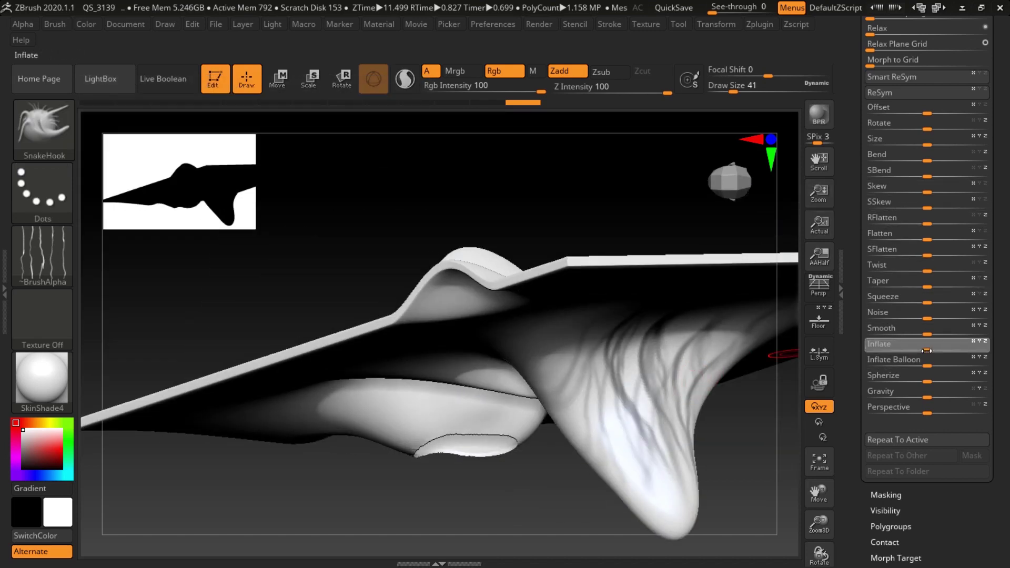
drag(929, 351, 942, 351)
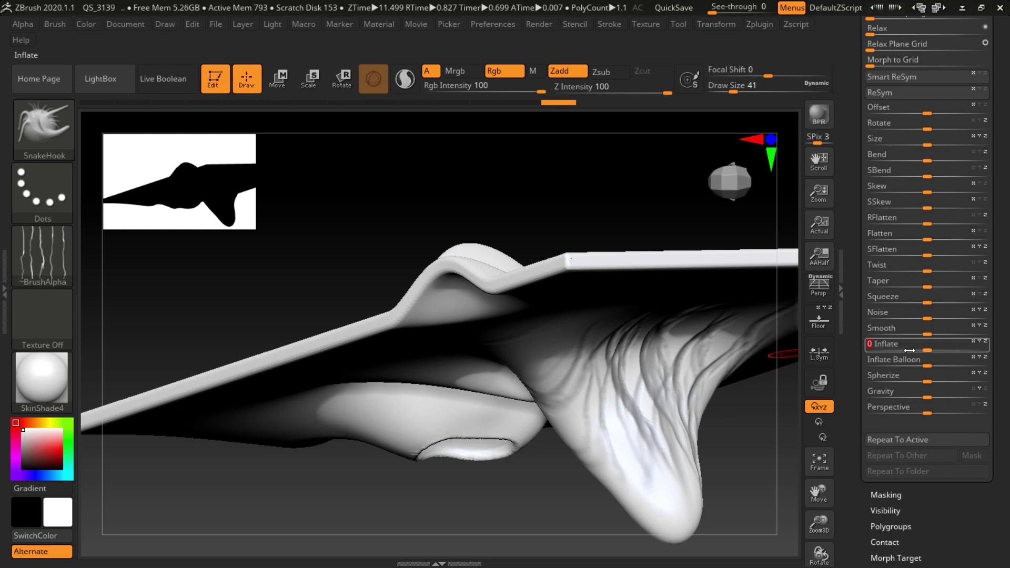
Clear the mask from the plane and view the vein-grooved spike from the side.
key(ctrl)
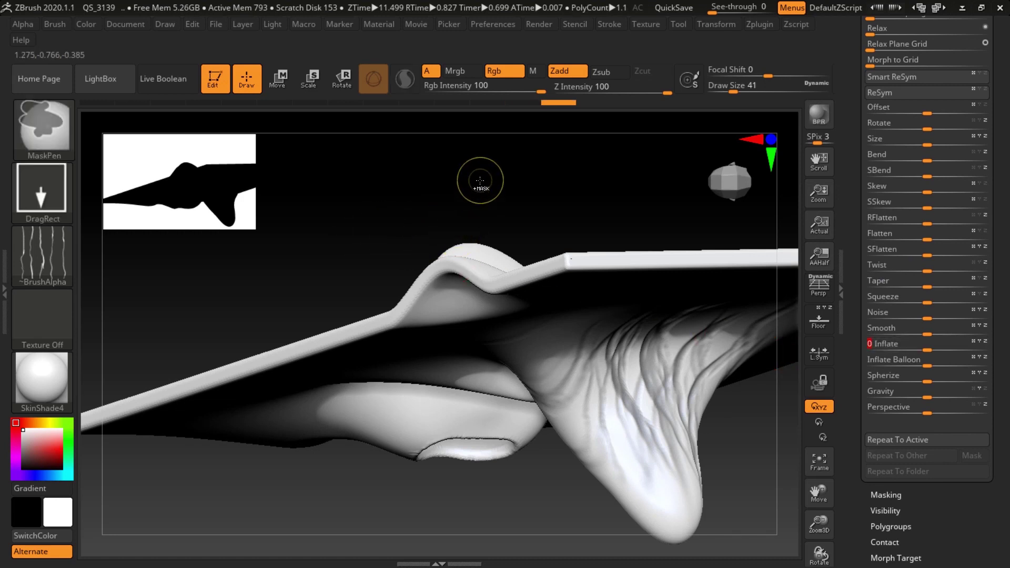
ctrl+drag(479, 180, 531, 221)
right_drag(601, 297, 623, 342)
ctrl+right_drag(681, 372, 696, 375)
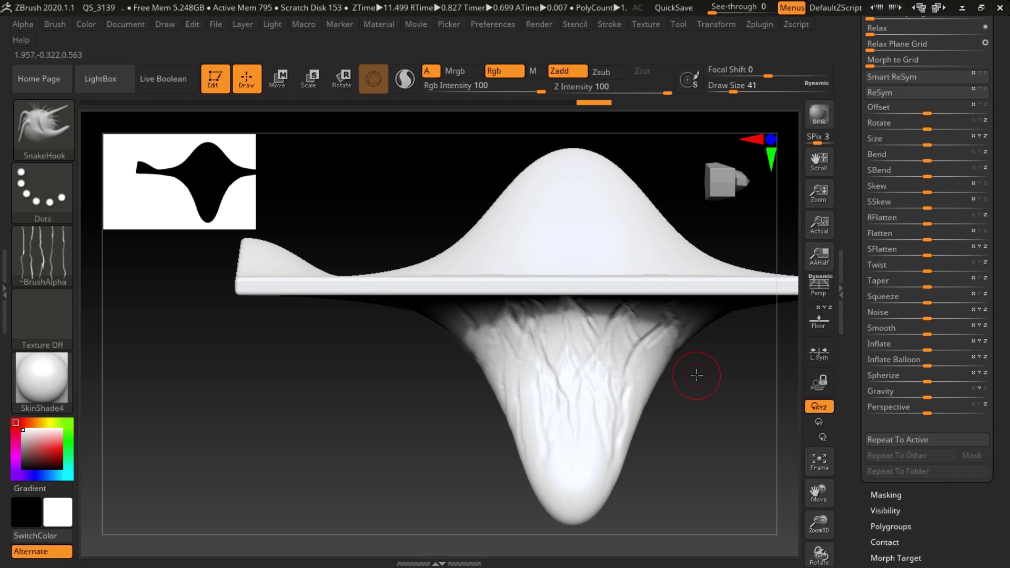
click(58, 255)
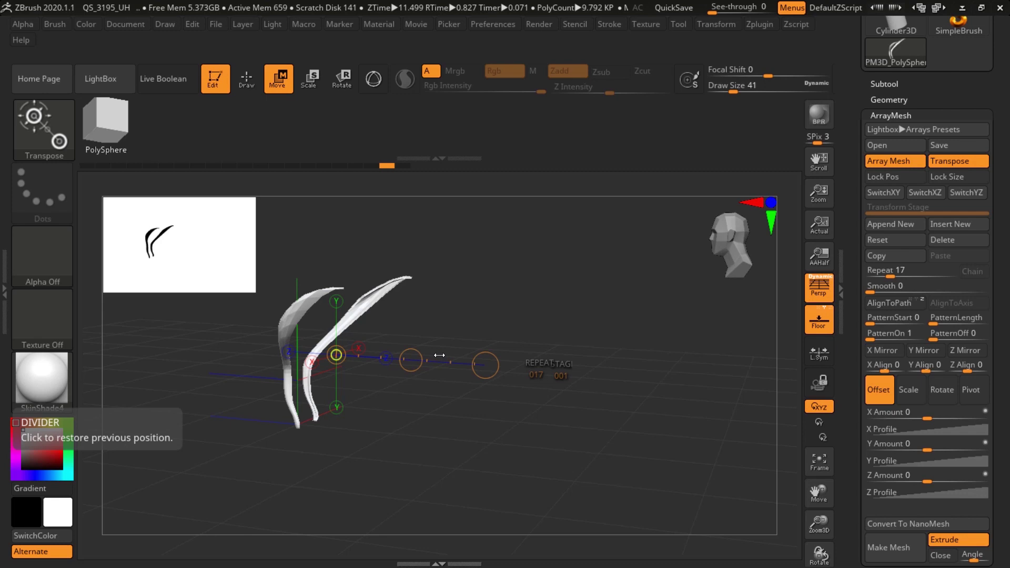
Spread 17 array copies of the curved blades with offsets of X -1.25285, Y 0.52288 and Z 2.14603.
drag(408, 323, 426, 351)
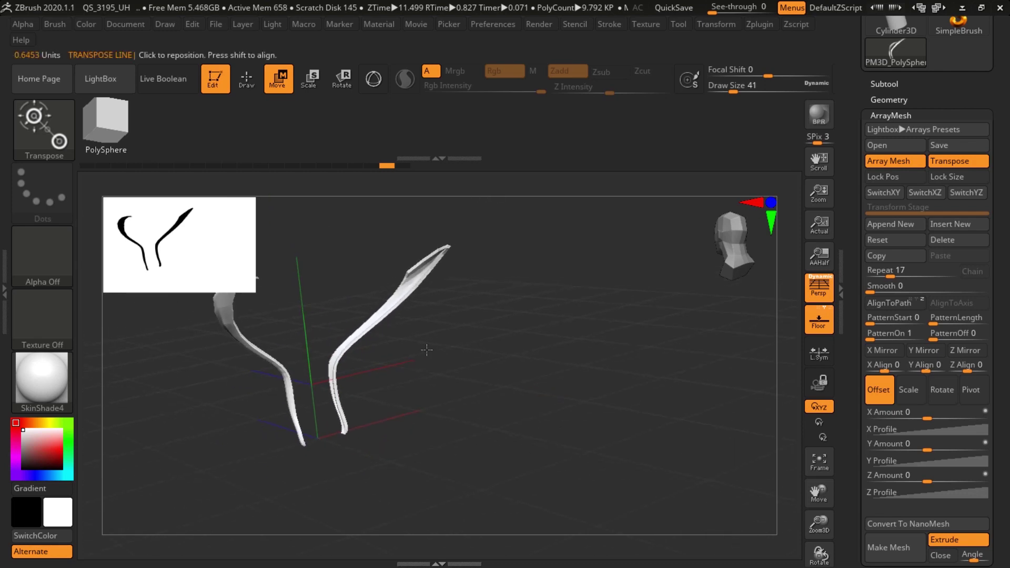
alt+drag(534, 336, 505, 320)
drag(367, 345, 797, 411)
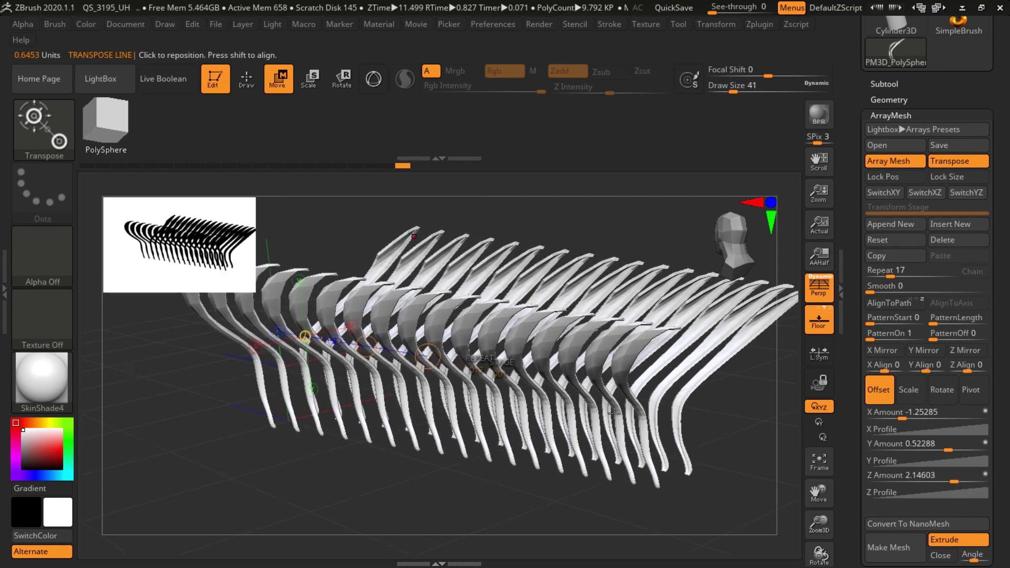
alt+drag(442, 426, 494, 358)
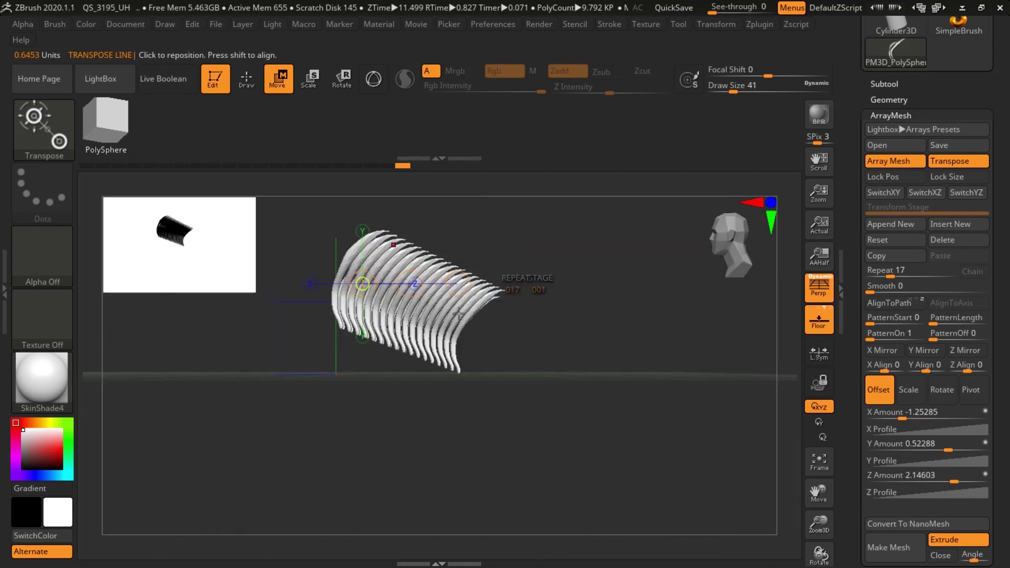
Fan the blade copies out progressively and change the array offset to X -0.55103, Y 1.73327 and Z 3.3439.
drag(457, 284, 551, 270)
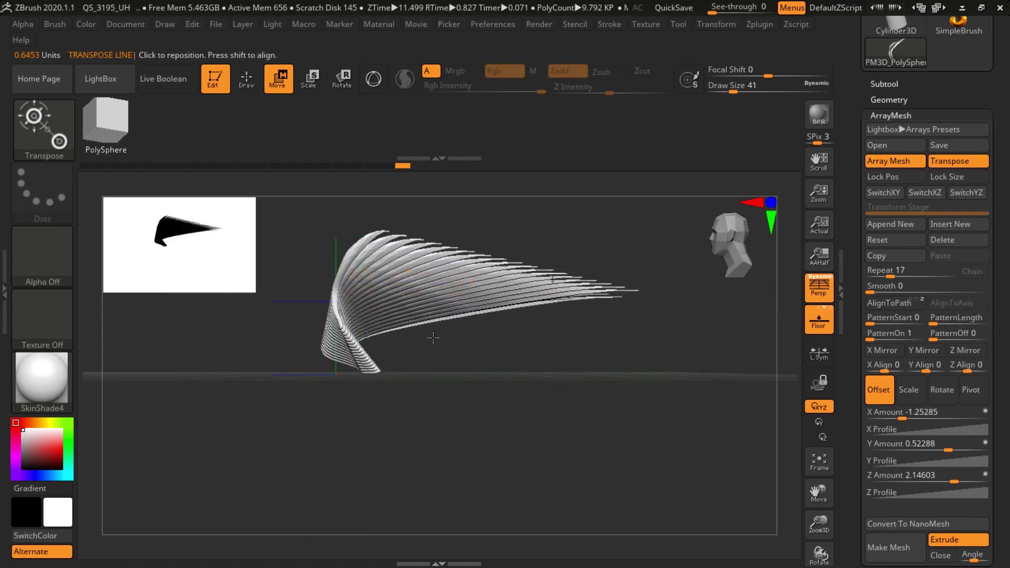
alt+drag(435, 335, 574, 396)
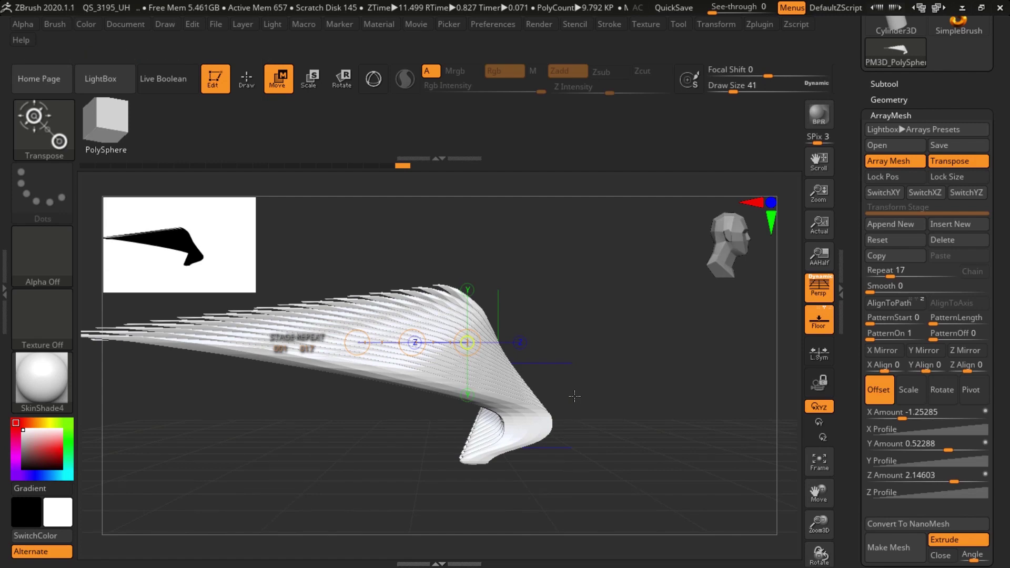
drag(571, 384, 467, 412)
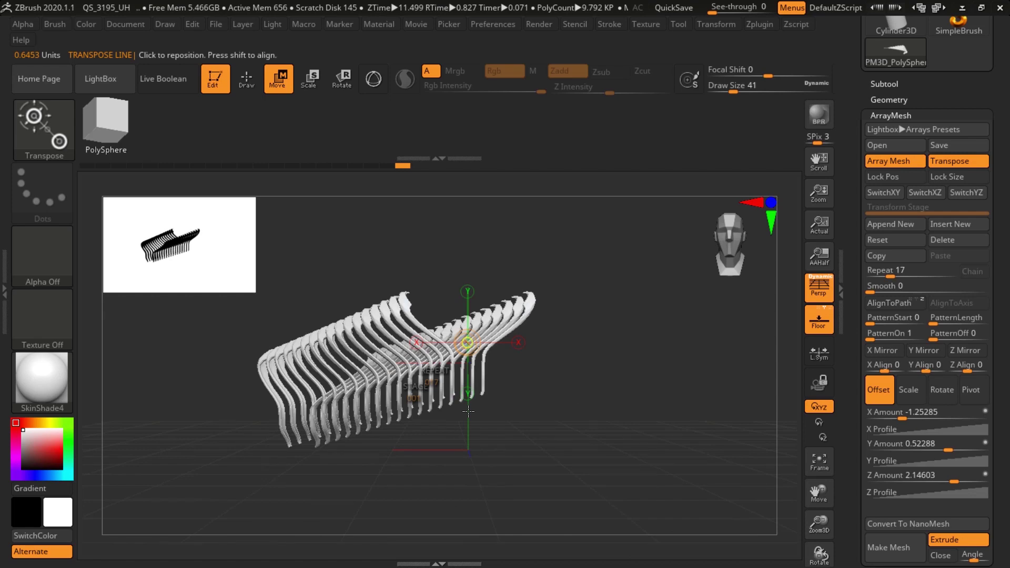
drag(468, 319, 534, 379)
Rotate the blade copies progressively along the array and stretch the offset to Y 2.9302 and Z 4.70891.
key(r)
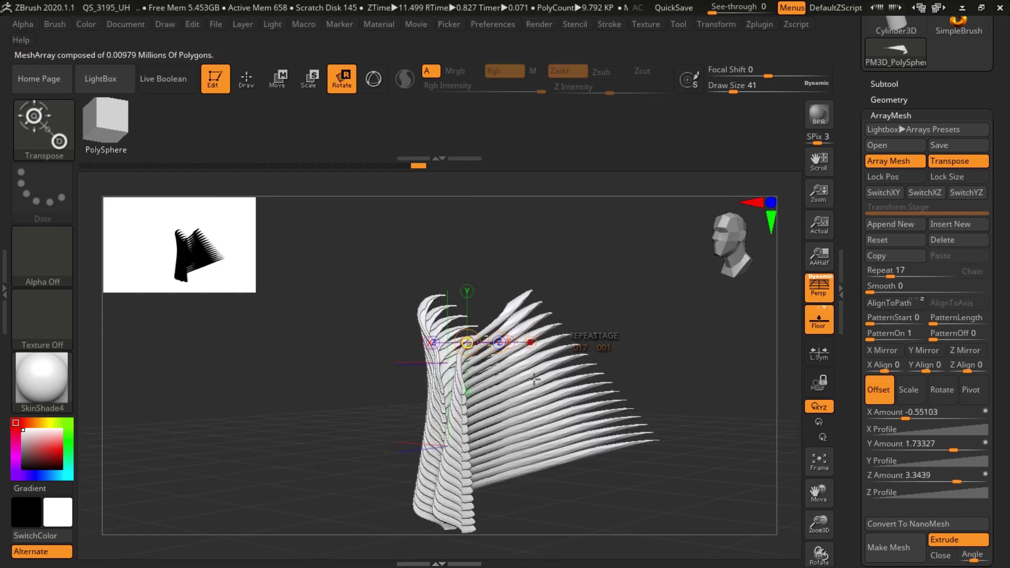
right_drag(533, 380, 589, 405)
right_drag(495, 426, 531, 349)
drag(436, 329, 410, 269)
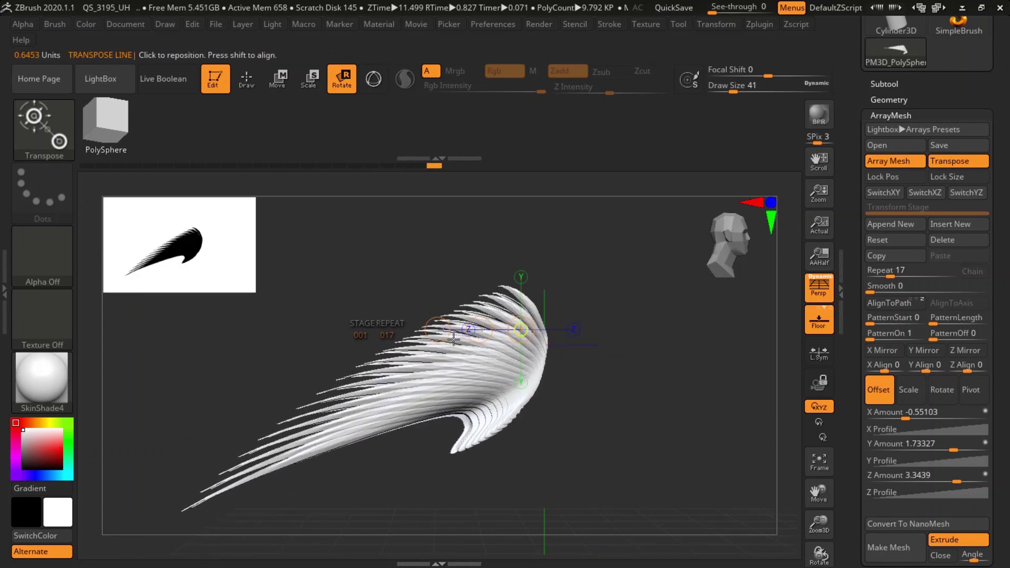
key(w)
drag(478, 329, 435, 425)
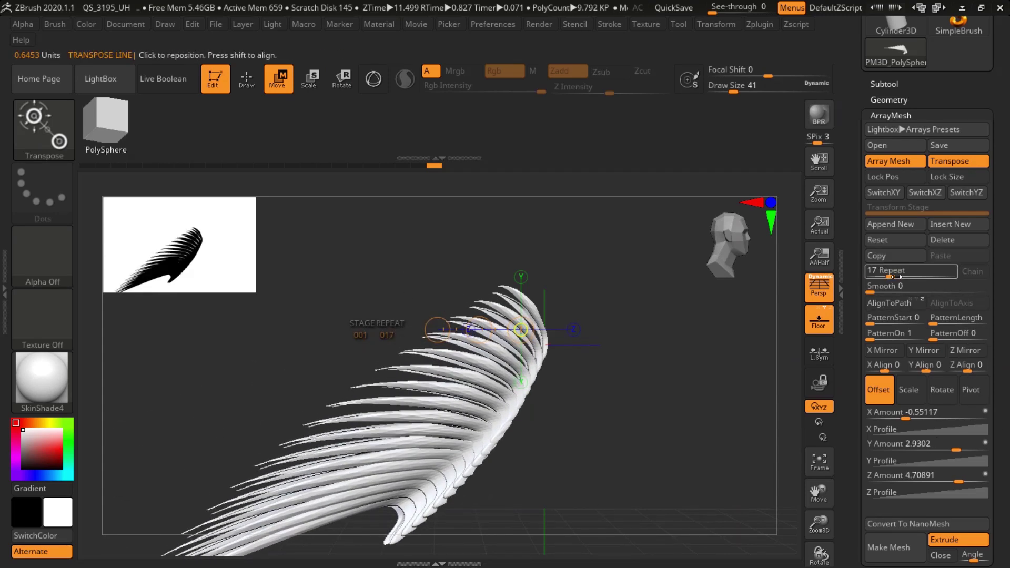
Reduce the array repeats to 12 and subdivide the blades once.
drag(889, 274, 887, 275)
drag(635, 398, 615, 411)
ctrl+right_drag(615, 411, 622, 369)
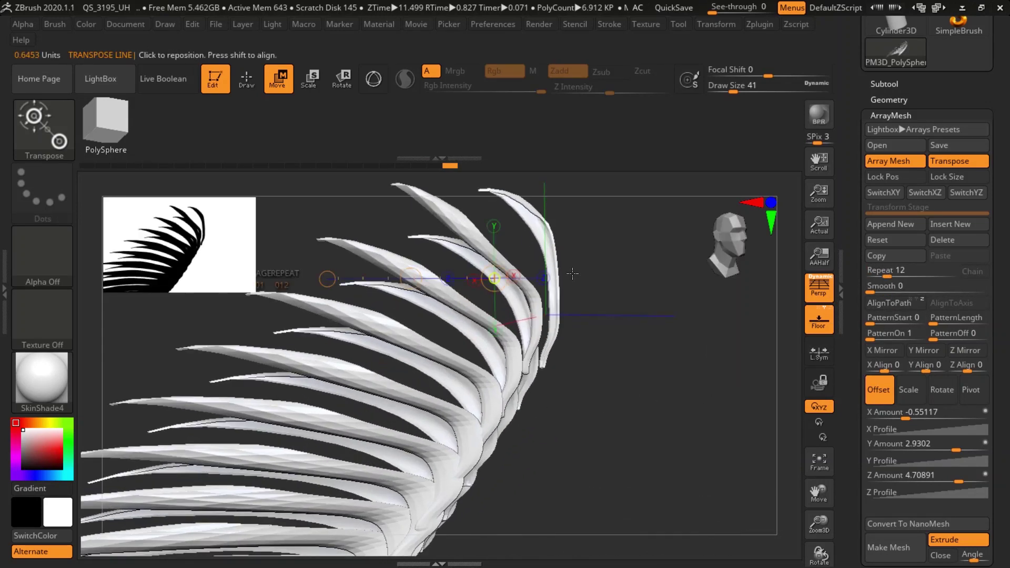
ctrl+right_drag(587, 306, 455, 310)
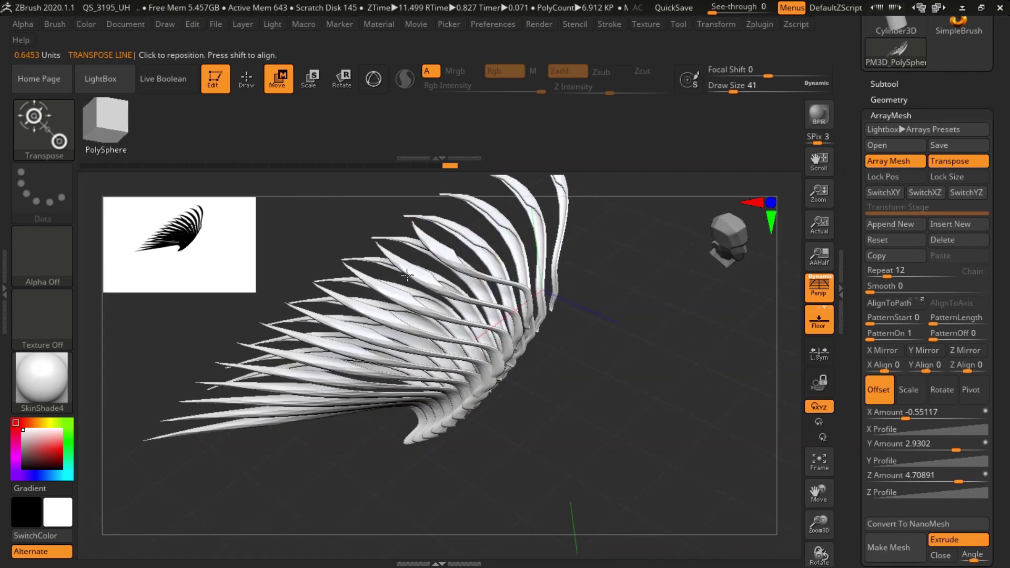
key(ctrl+d)
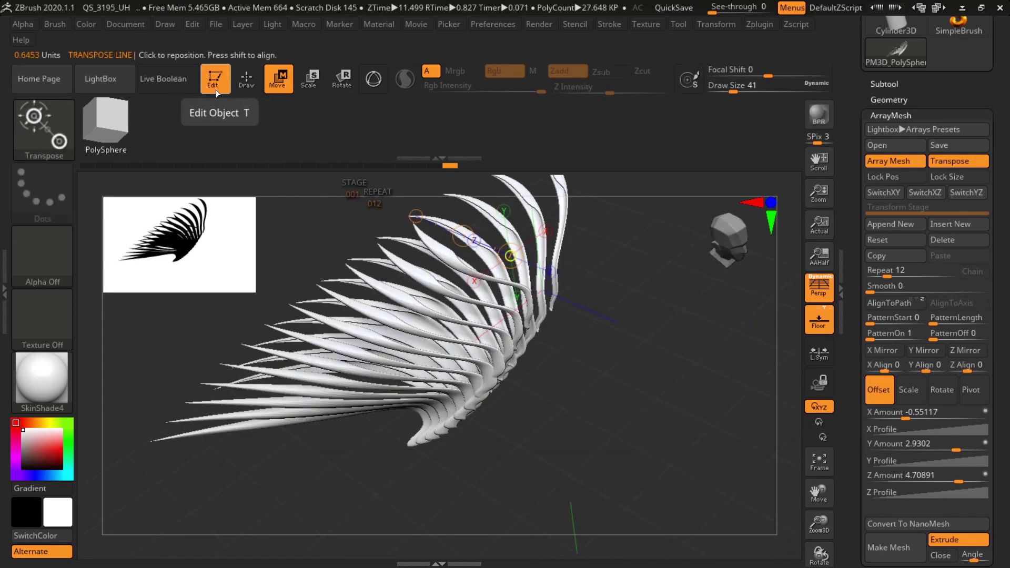
key(b)
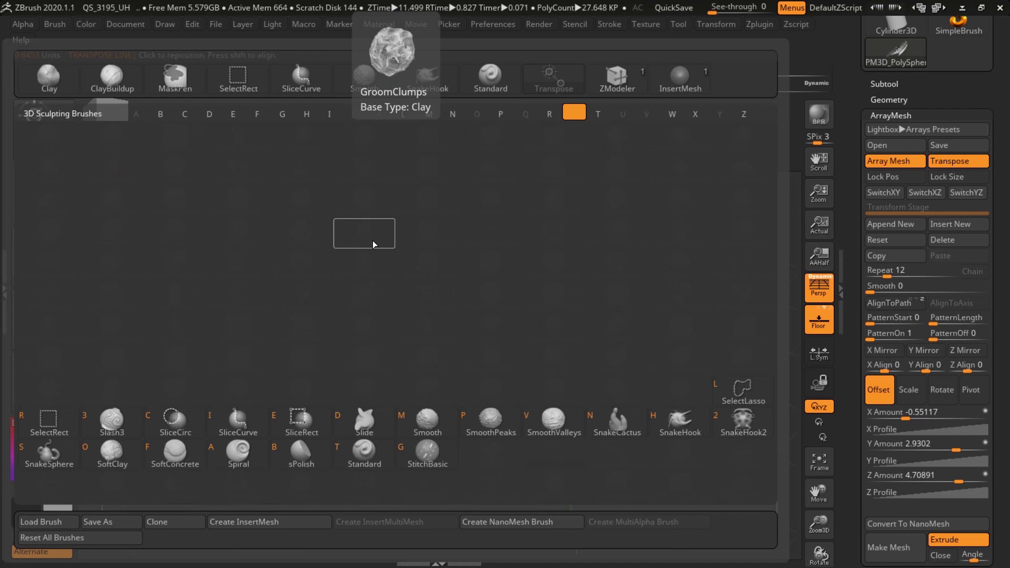
key(m)
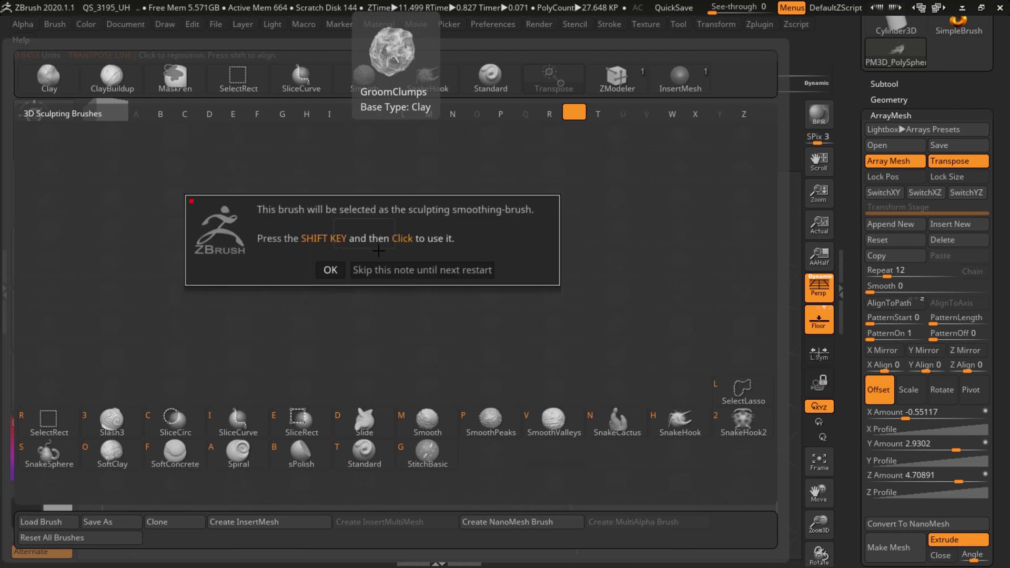
click(331, 269)
key(b)
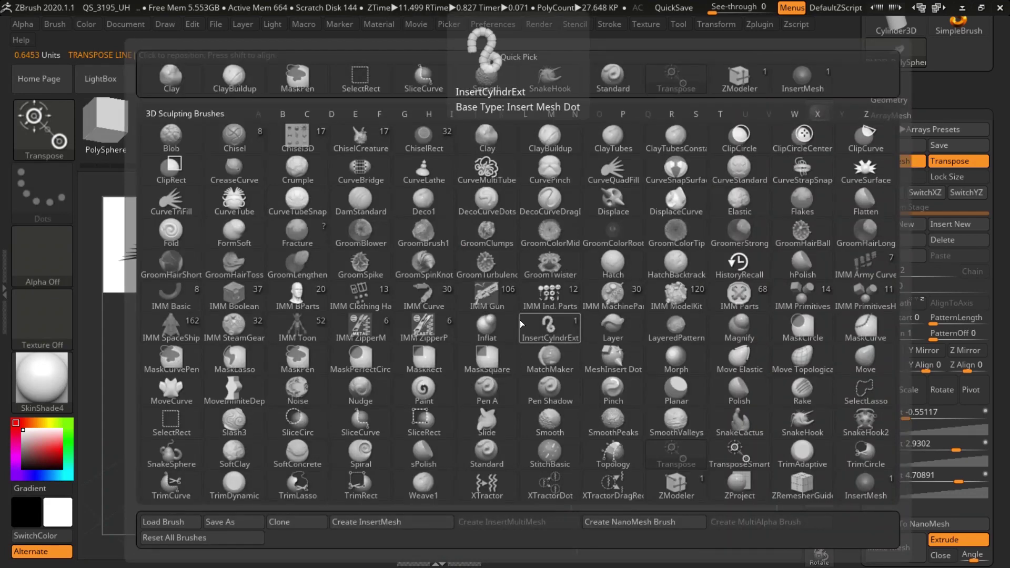
click(536, 326)
Switch to the Move brush and pull a wavy bend into the arrayed blades near their upper ends.
key(b)
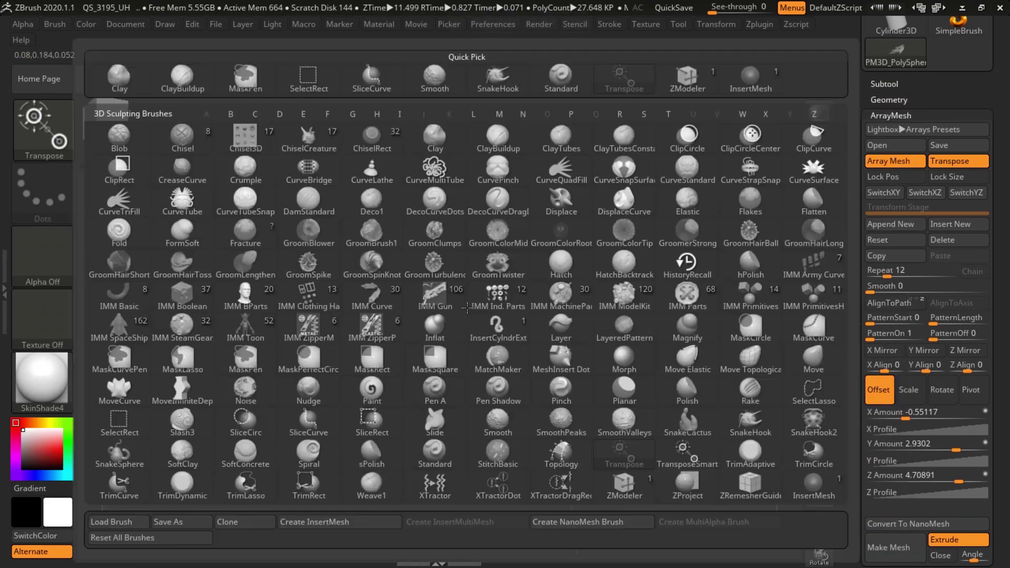
key(m)
key(v)
ctrl+right_drag(497, 303, 533, 292)
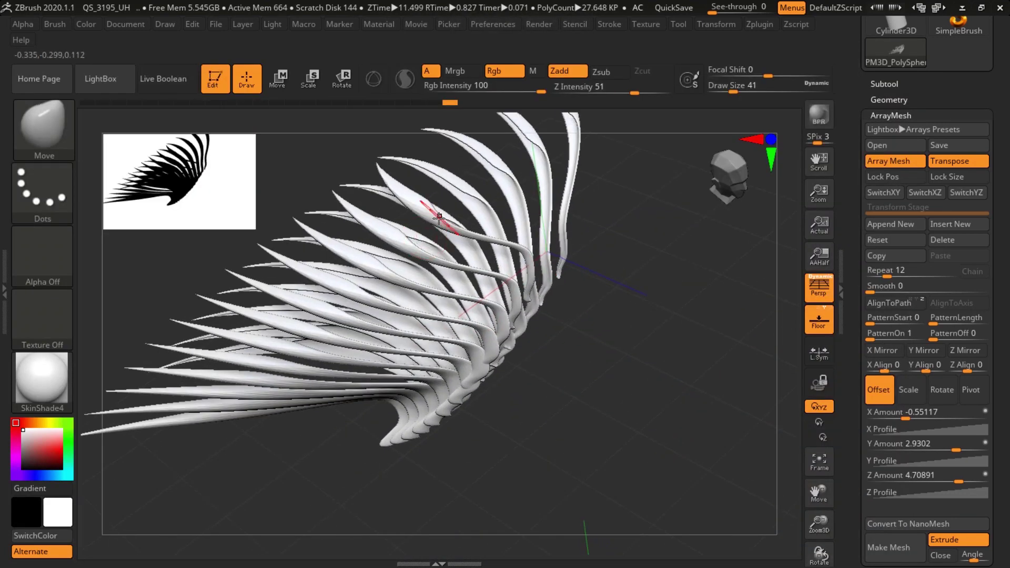
mouse_move(436, 216)
mouse_down()
mouse_move(439, 300)
mouse_move(434, 210)
mouse_move(444, 213)
mouse_up()
mouse_move(397, 189)
mouse_down()
mouse_move(426, 169)
mouse_move(381, 192)
mouse_move(417, 176)
mouse_up()
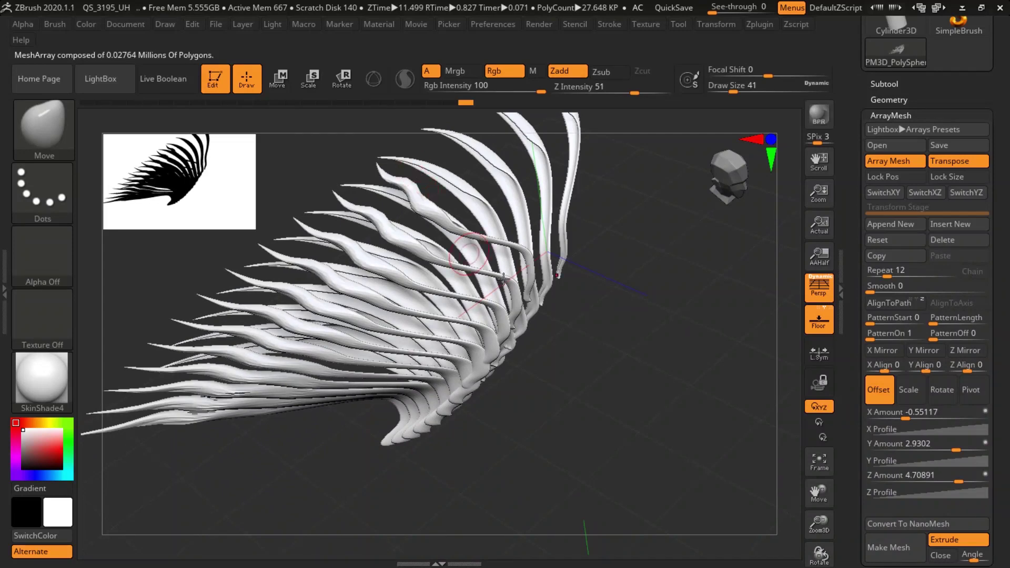
Reshape the arrayed blades with the Move brush at draw size 212, working from several angles.
mouse_move(583, 300)
mouse_down()
mouse_move(563, 252)
mouse_move(516, 303)
mouse_move(512, 235)
mouse_move(683, 248)
mouse_move(479, 236)
mouse_move(459, 252)
mouse_up()
mouse_move(459, 253)
ctrl+right_down()
mouse_move(468, 221)
mouse_move(487, 262)
ctrl+right_up()
drag(487, 261, 644, 278)
ctrl+right_drag(644, 278, 592, 257)
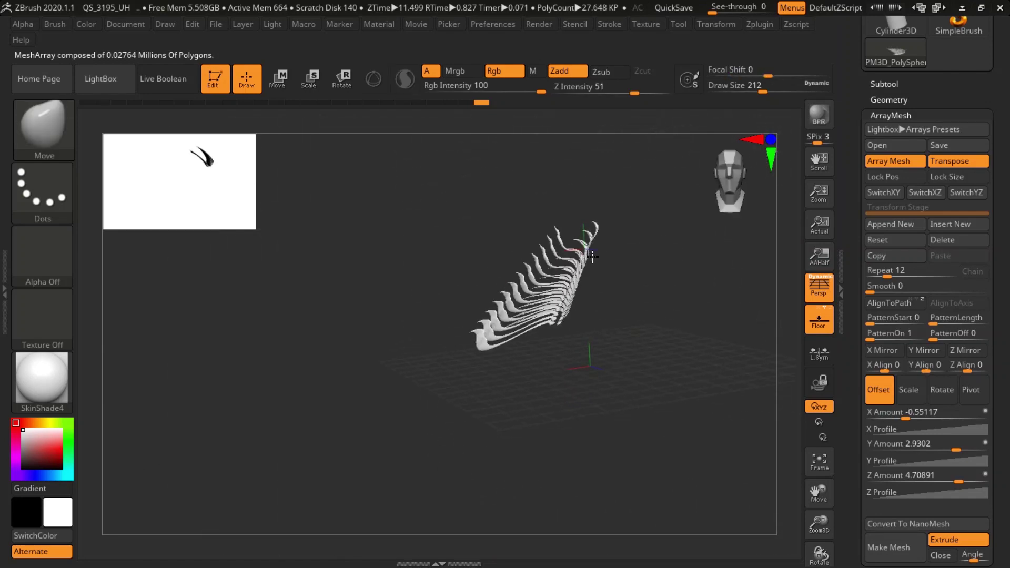
mouse_move(557, 305)
ctrl+right_down()
mouse_move(680, 315)
mouse_move(631, 302)
mouse_move(576, 307)
ctrl+right_up()
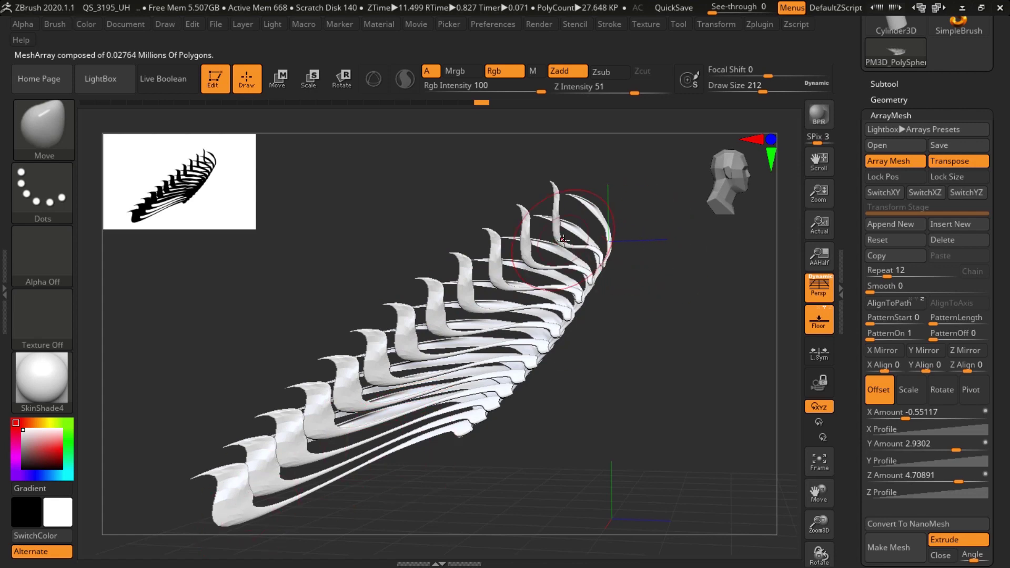
mouse_move(570, 234)
mouse_down()
mouse_move(601, 171)
mouse_move(572, 210)
mouse_move(607, 205)
mouse_up()
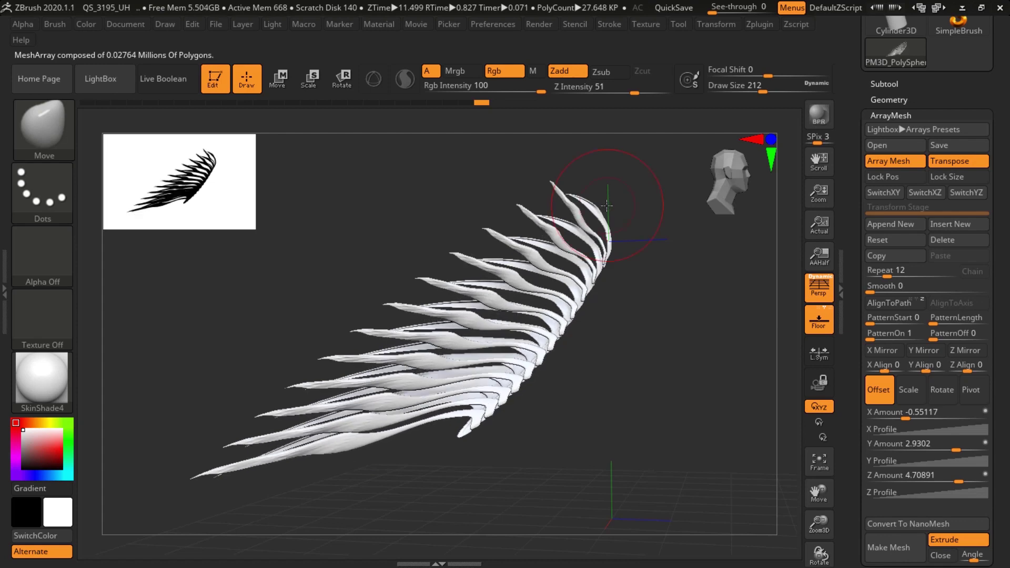
ctrl+right_drag(541, 285, 545, 236)
mouse_move(615, 199)
mouse_down()
mouse_move(641, 331)
mouse_move(633, 300)
mouse_up()
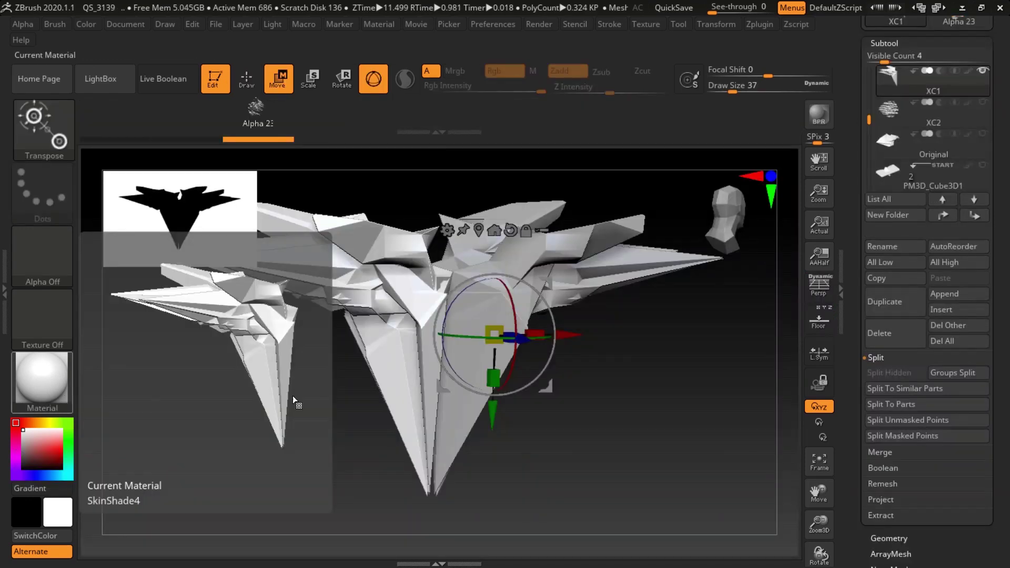
Examine the angular XC1 model from several angles and its polygroups up close with the polyframe temporarily displayed.
drag(496, 431, 491, 442)
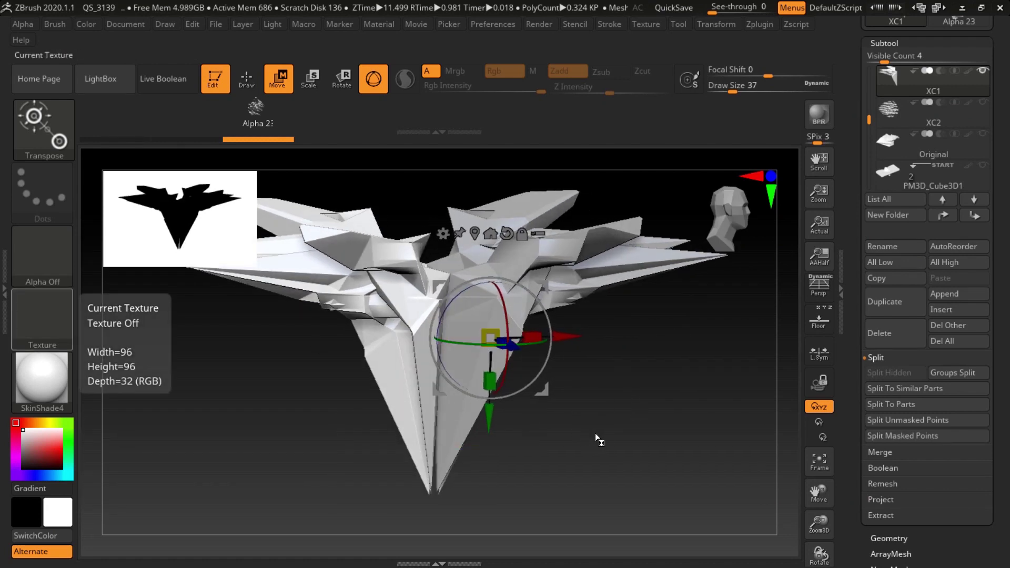
drag(591, 422, 547, 426)
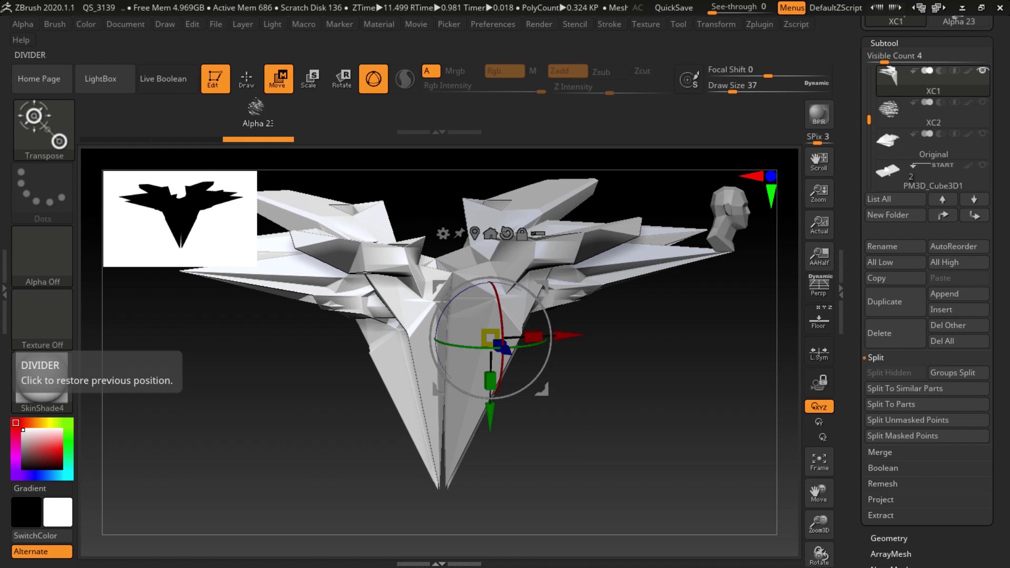
mouse_move(601, 336)
mouse_down()
mouse_move(577, 336)
mouse_move(582, 327)
mouse_move(606, 335)
mouse_up()
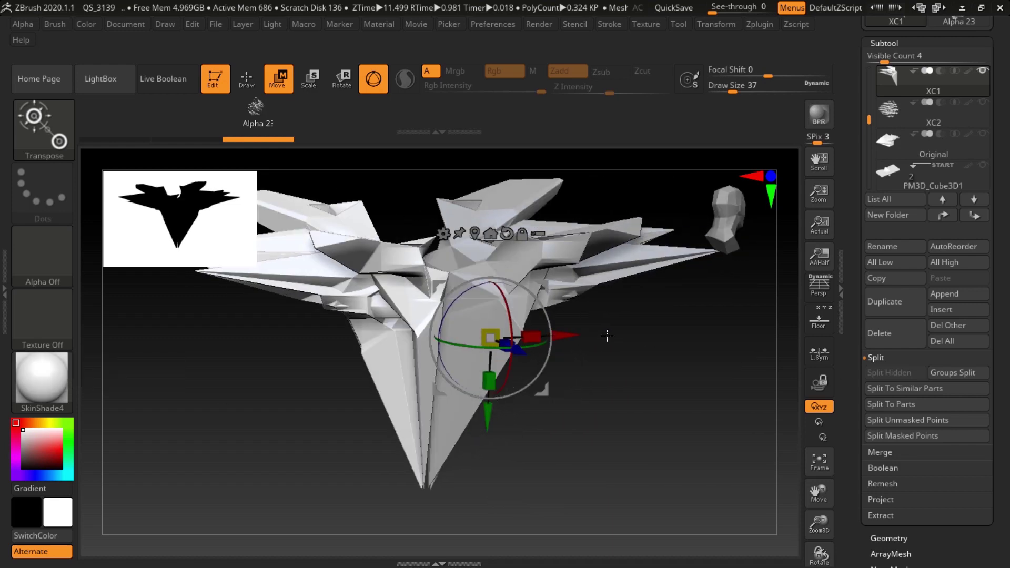
drag(757, 295, 683, 271)
key(shift+f)
alt+drag(600, 344, 773, 454)
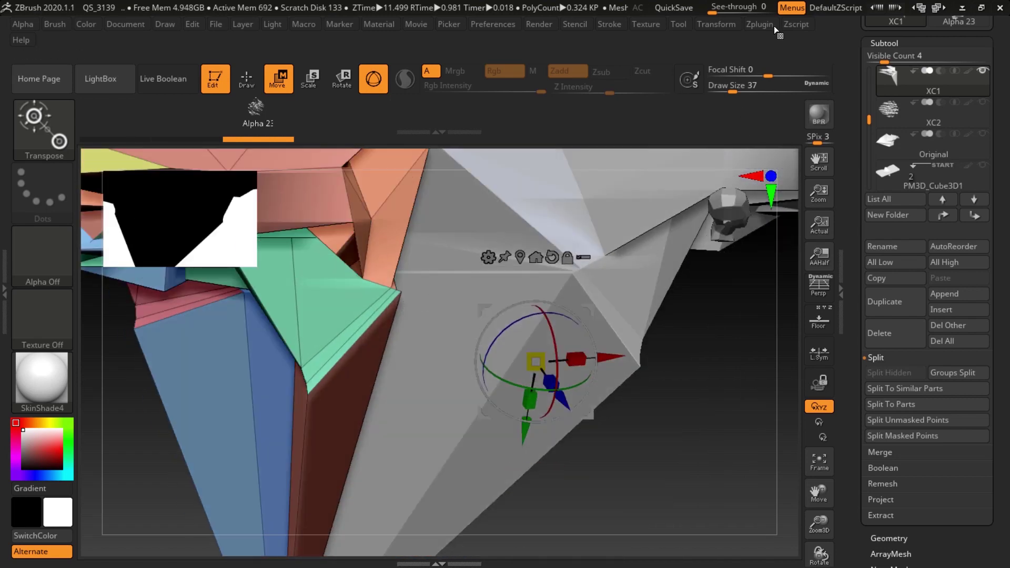
key(shift+f)
key(f)
right_drag(574, 387, 368, 342)
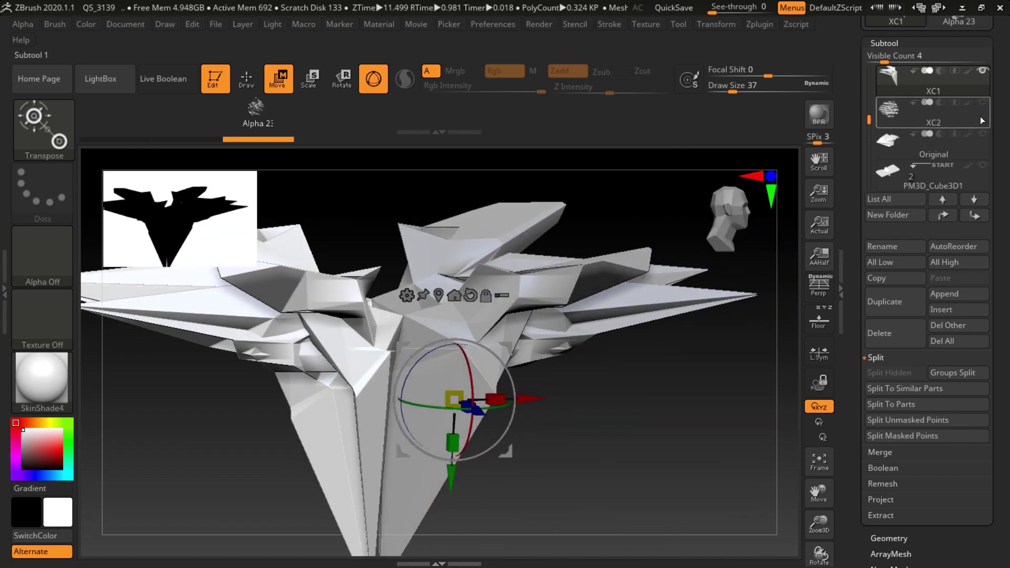
Show the XC2 cylinders and subtract them from XC1 with Live Boolean, marking XC1 as the start group.
click(983, 101)
drag(631, 368, 247, 185)
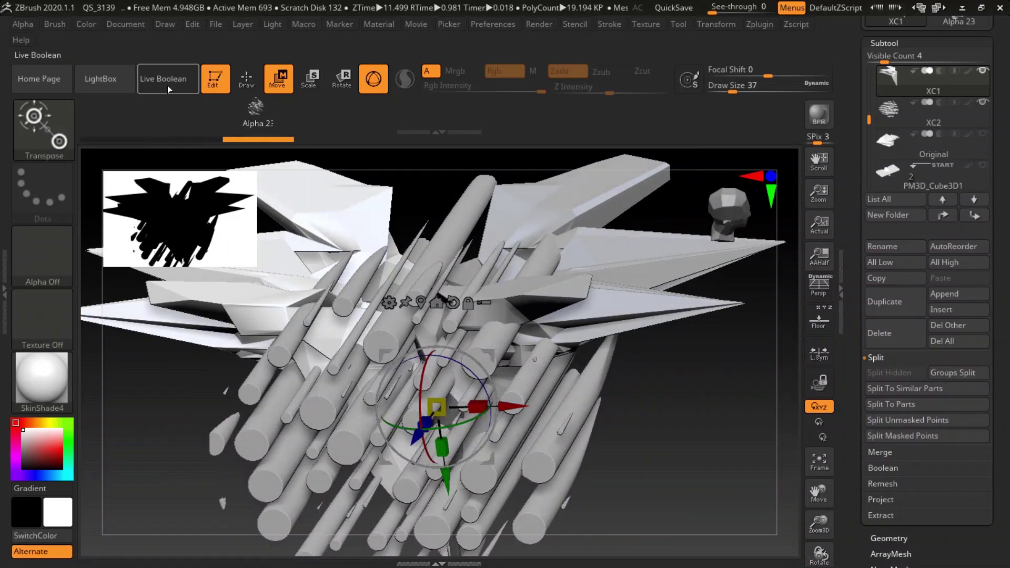
click(939, 102)
click(913, 75)
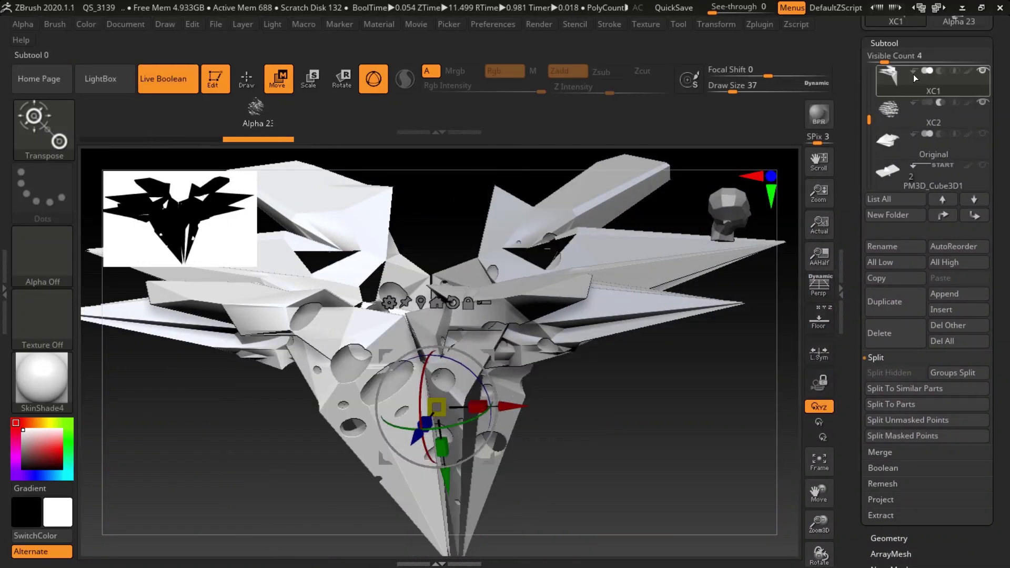
drag(613, 422, 643, 400)
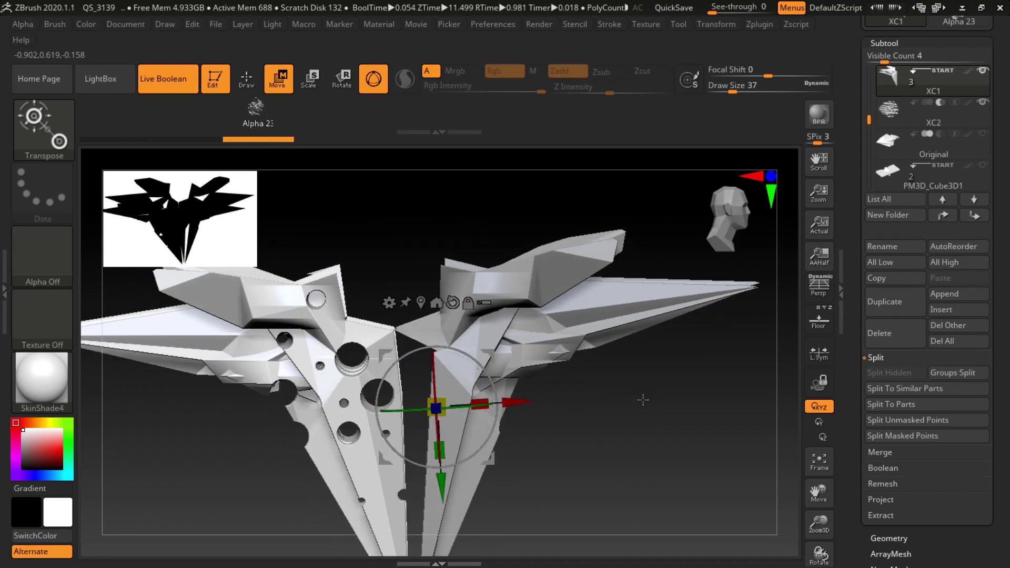
Reposition the XC2 cylinders to change the holes cut into the model, and reselect XC1.
click(885, 114)
drag(625, 336, 743, 393)
click(894, 80)
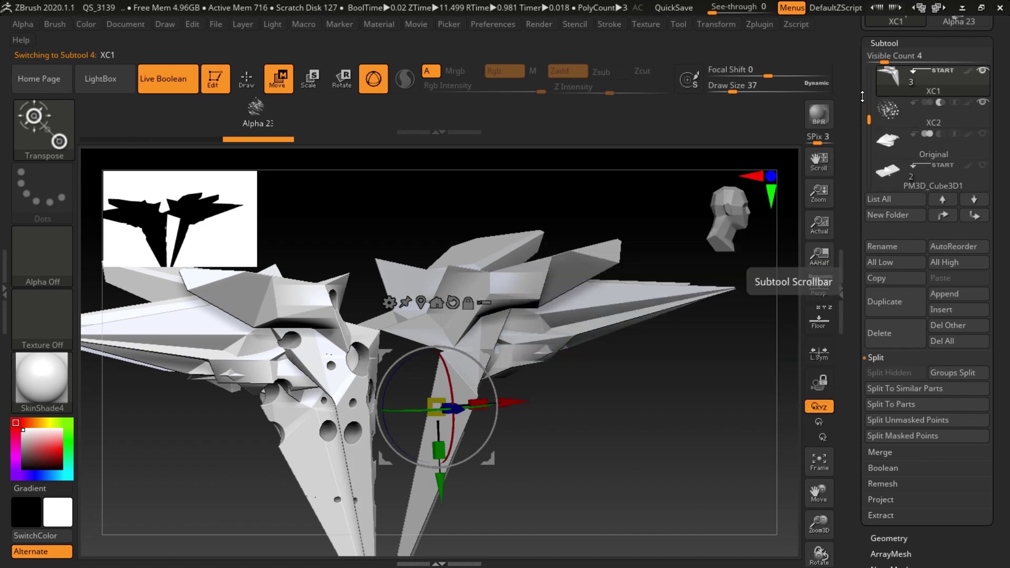
Select the XC subtool and merge it down with XC1, accepting the merge.
drag(869, 122, 868, 71)
click(885, 140)
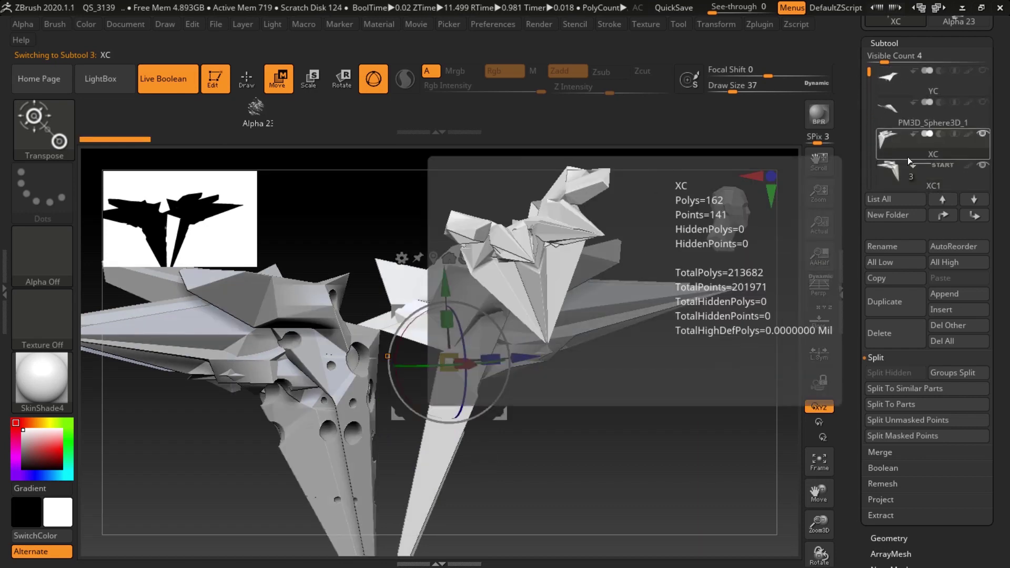
click(894, 454)
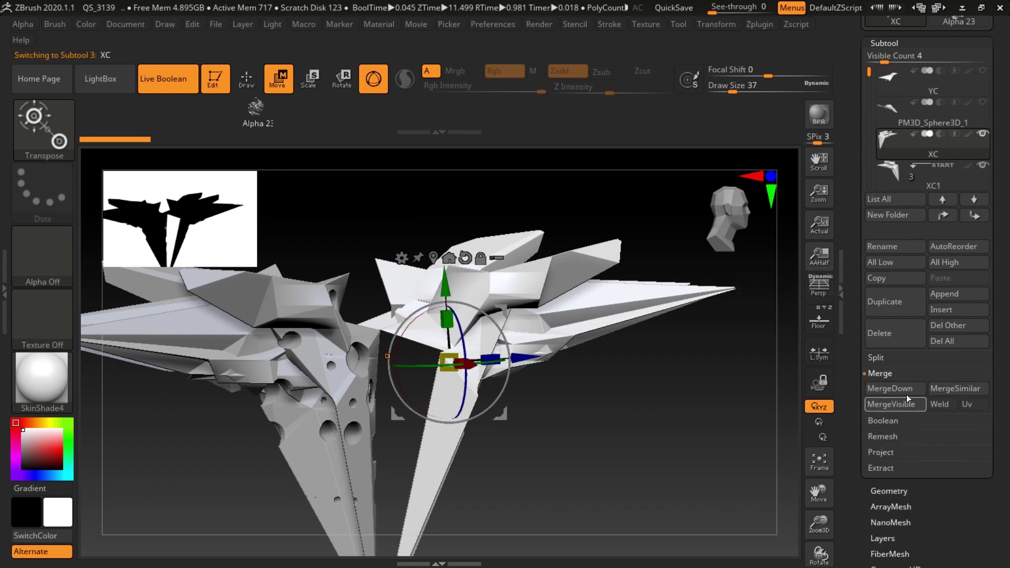
click(905, 390)
click(773, 415)
Examine the merged XC model and the holes cut through it from several angles, temporarily displaying the polyframe.
mouse_move(676, 354)
mouse_down()
mouse_move(628, 363)
mouse_move(636, 350)
mouse_move(617, 364)
mouse_move(649, 374)
mouse_move(668, 361)
mouse_move(628, 377)
mouse_move(640, 377)
mouse_up()
key(shift+f)
key(shift+f)
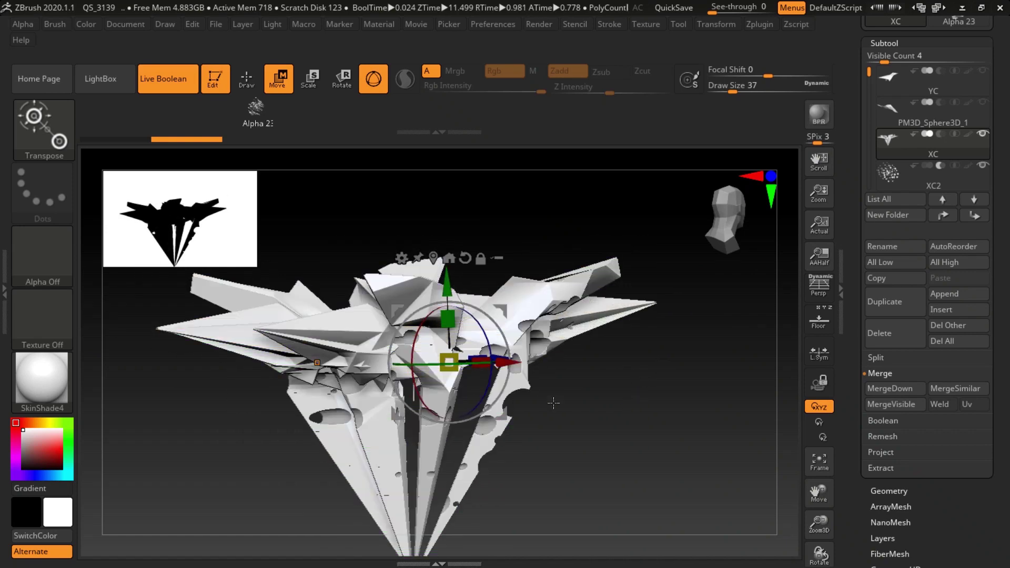
ctrl+right_drag(572, 377, 648, 397)
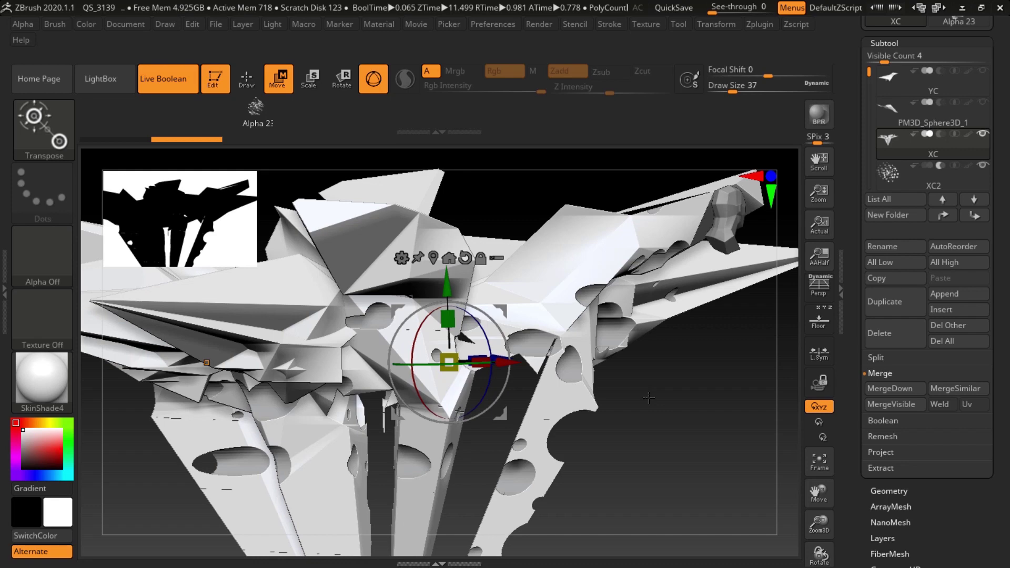
drag(648, 397, 628, 372)
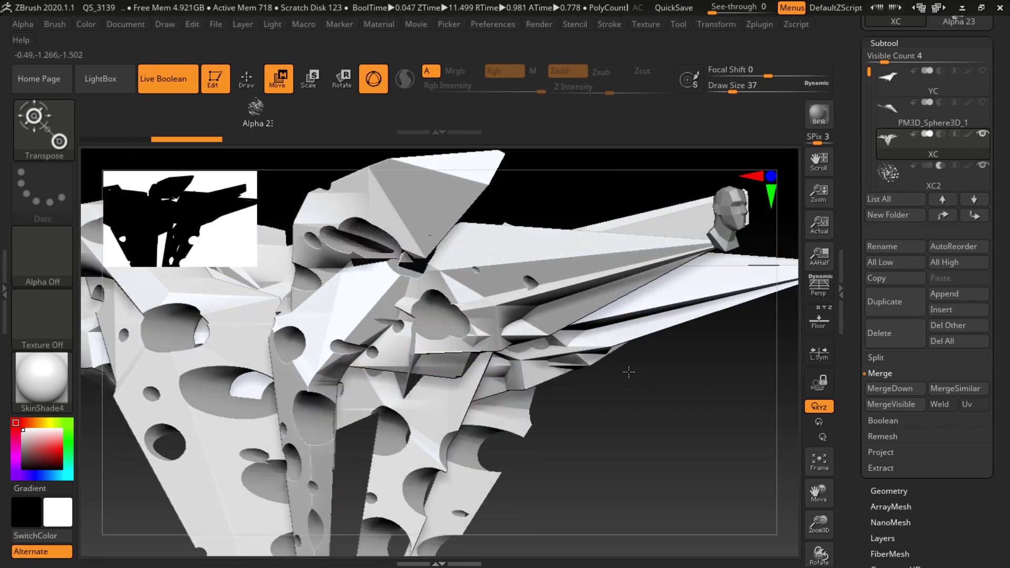
ctrl+right_drag(565, 350, 687, 365)
drag(687, 365, 647, 343)
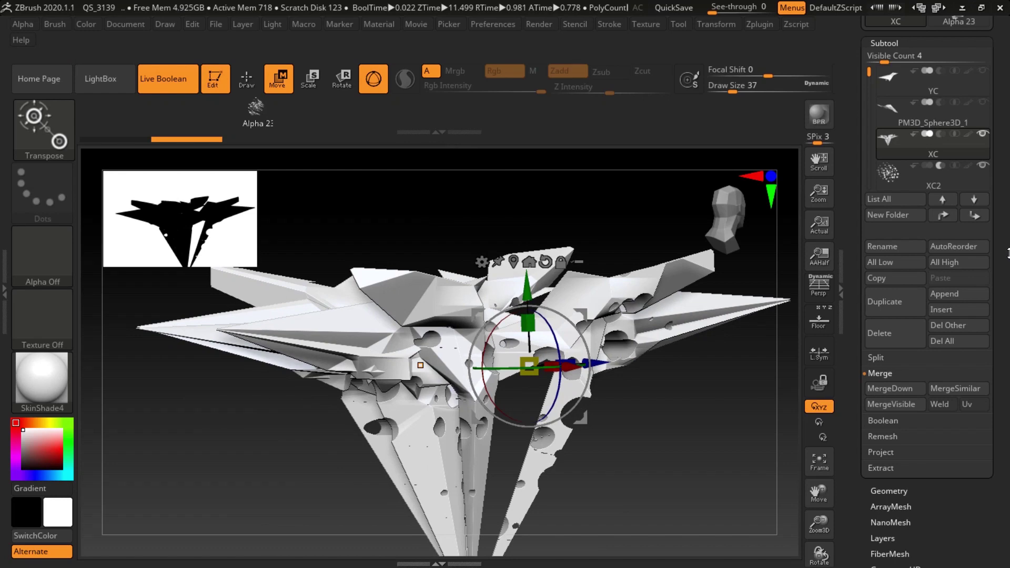
drag(1003, 251, 1008, 290)
drag(526, 469, 589, 400)
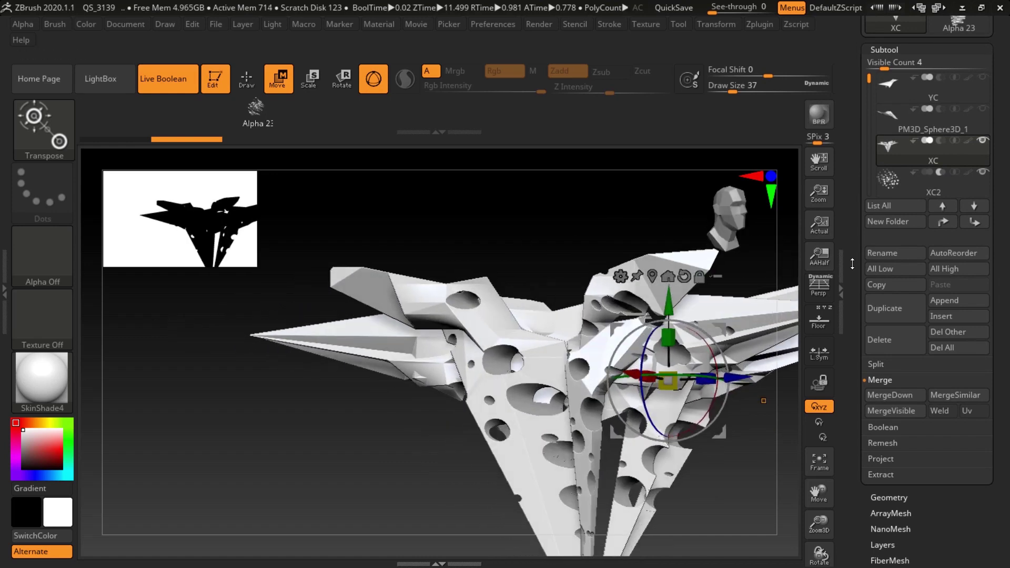
Move the merged XC model down about 0.1 and shift the XC2 cylinders, checking the cut holes up close.
drag(666, 319, 667, 350)
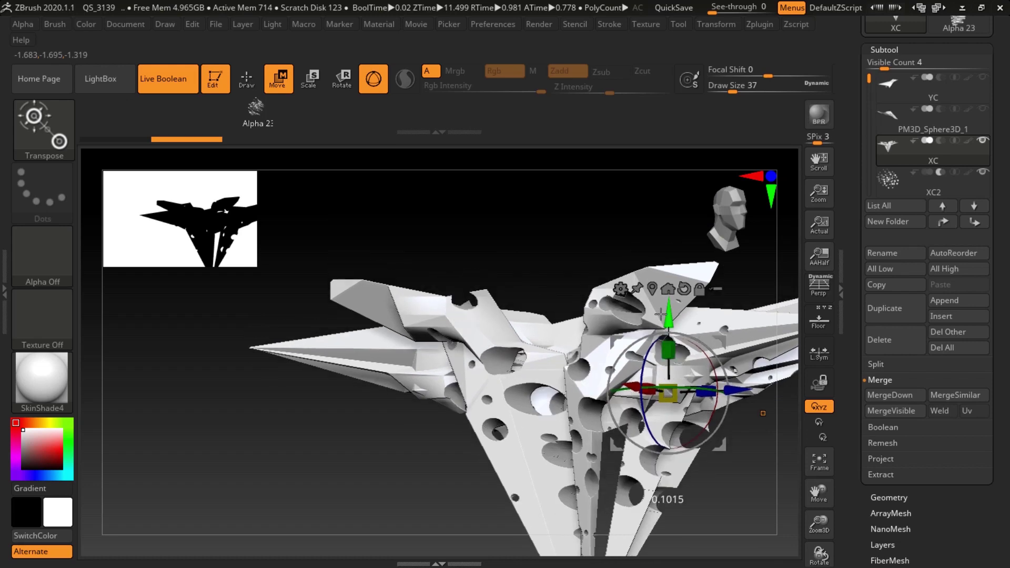
alt+click(525, 398)
right_click(539, 442)
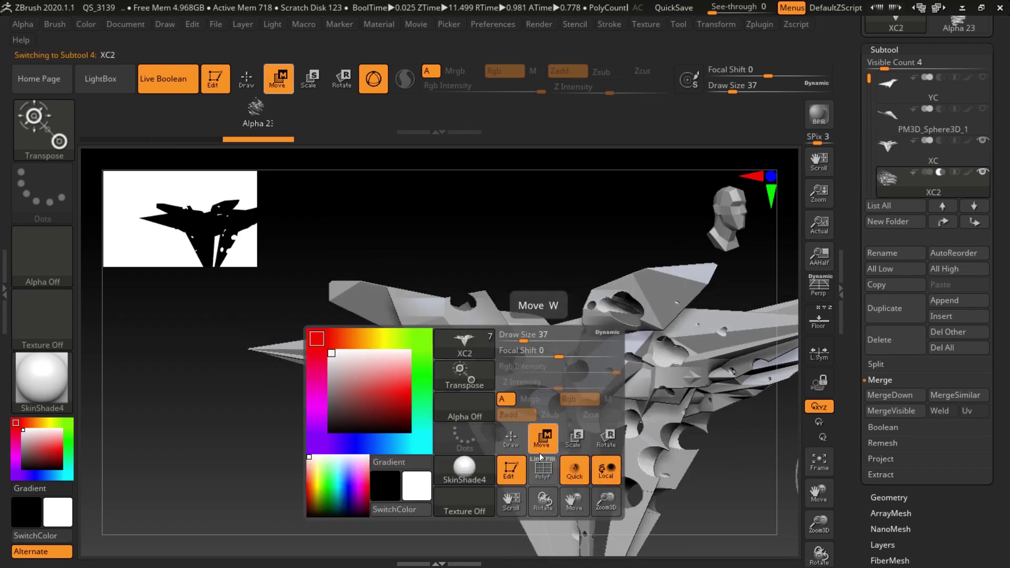
right_drag(591, 368, 329, 338)
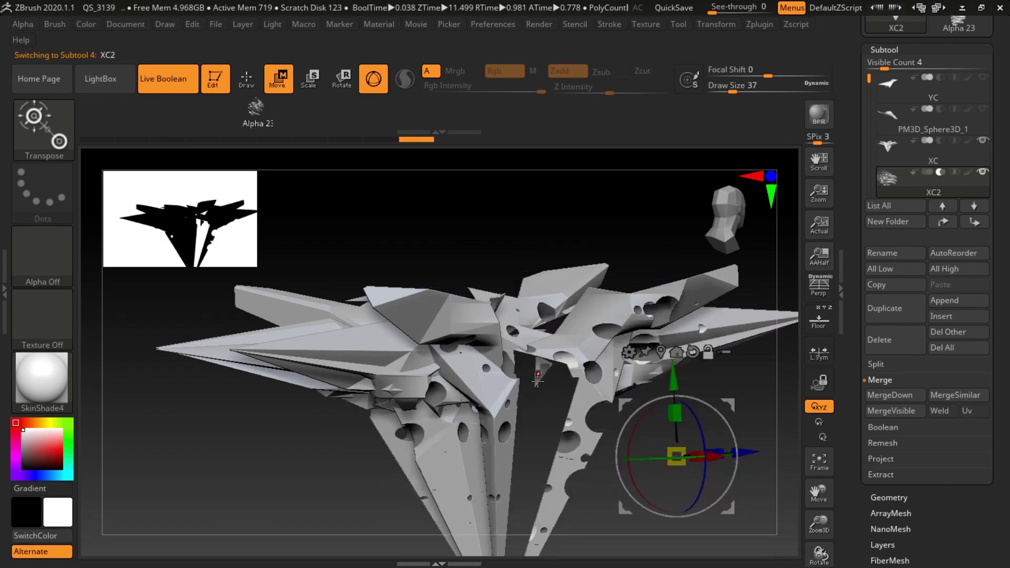
drag(537, 378, 536, 337)
alt+drag(631, 326, 540, 345)
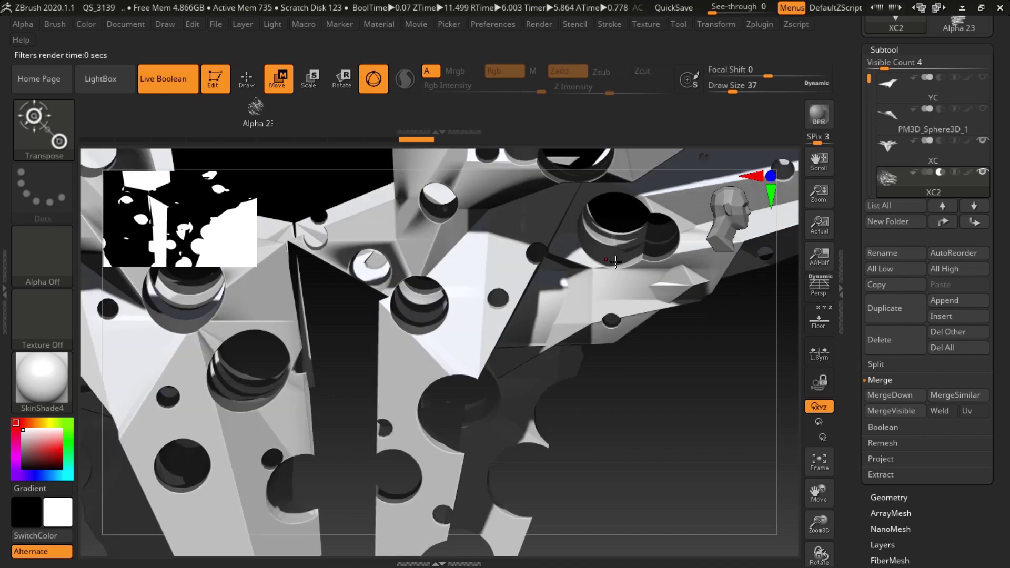
drag(424, 258, 464, 277)
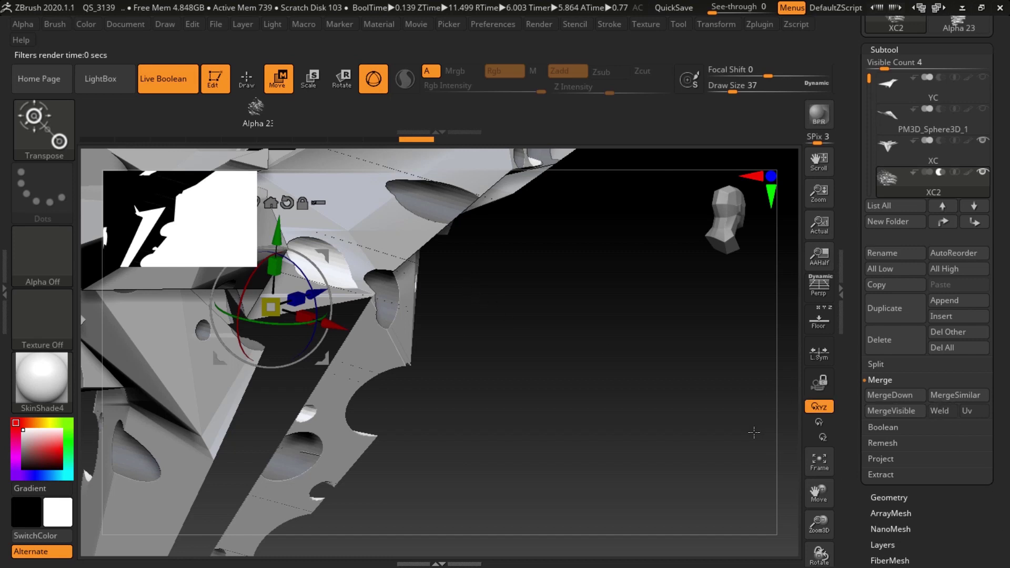
key(f)
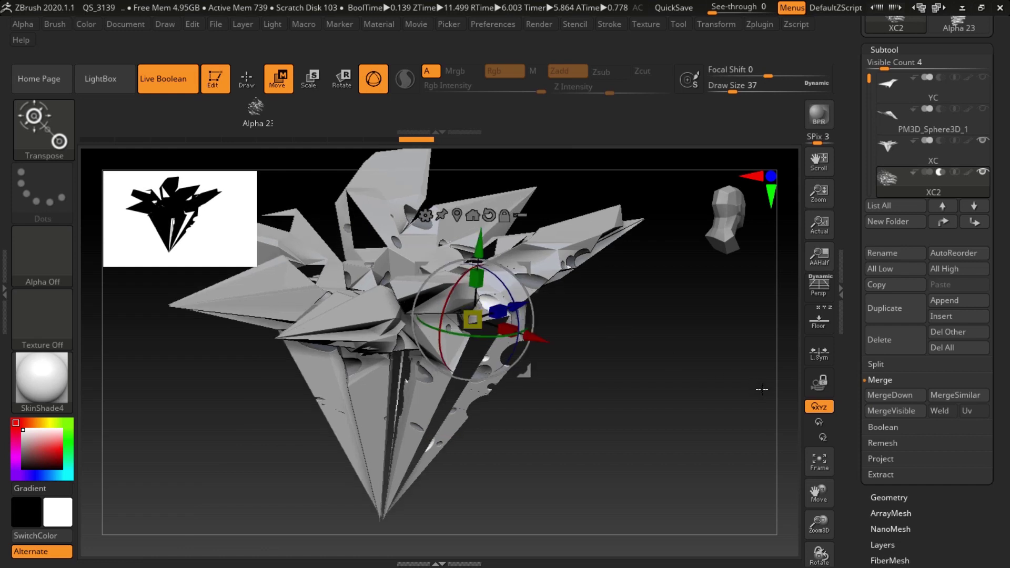
ctrl+right_drag(761, 389, 755, 395)
Switch from transposing to drawing and activate the ZModeler brush.
drag(971, 511, 960, 428)
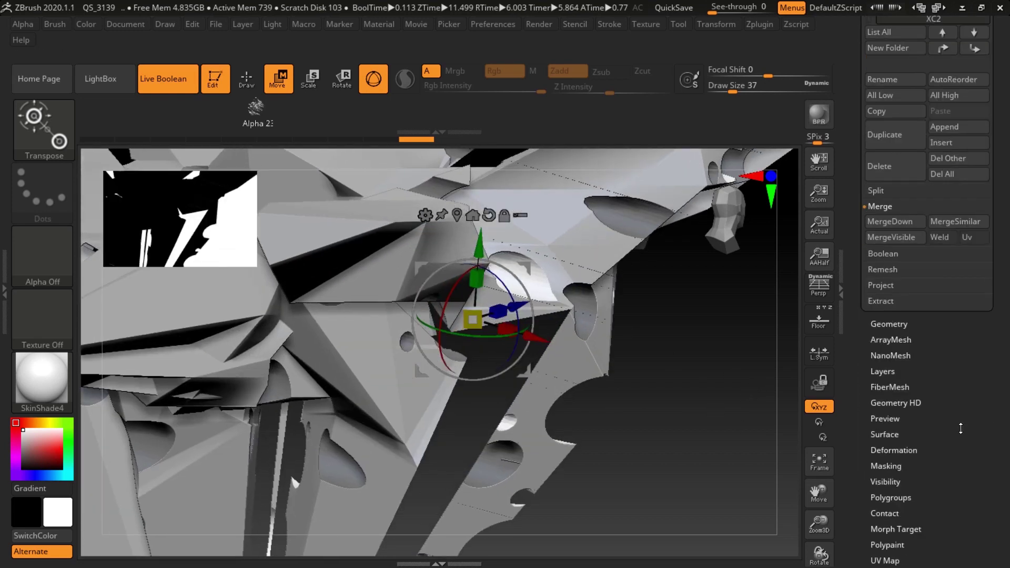
key(q)
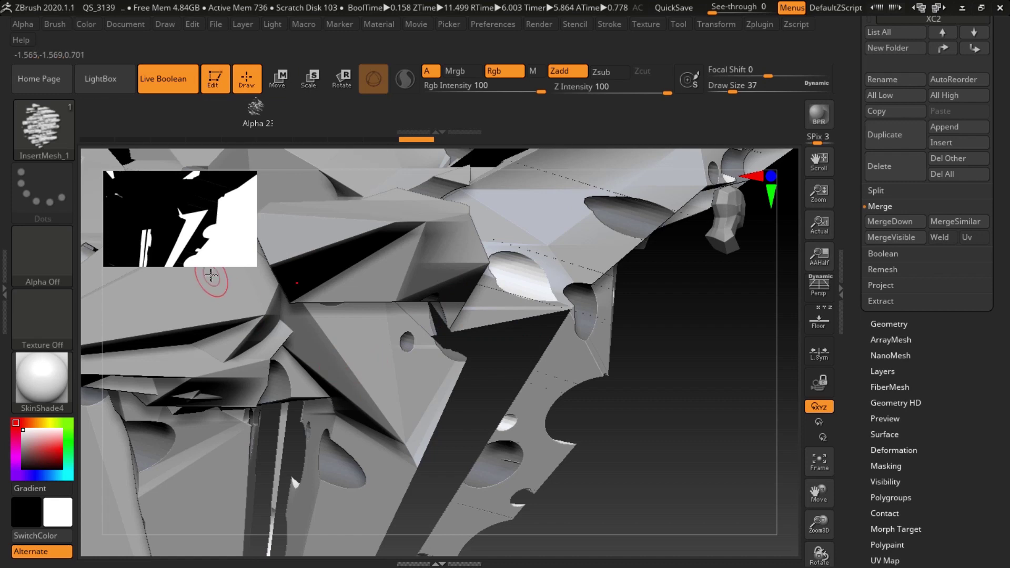
key(b)
key(z)
key(m)
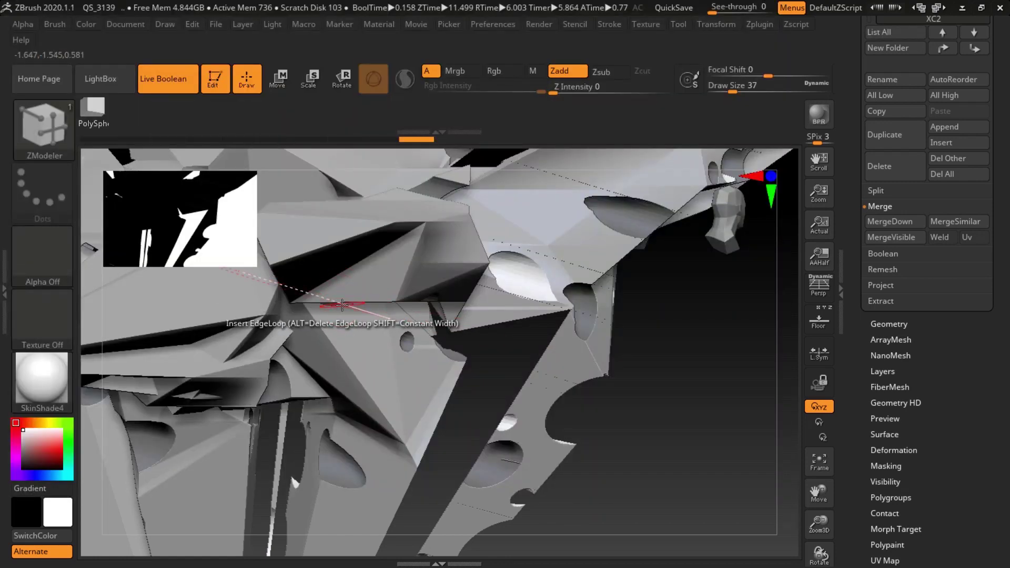
key(space)
key(shift)
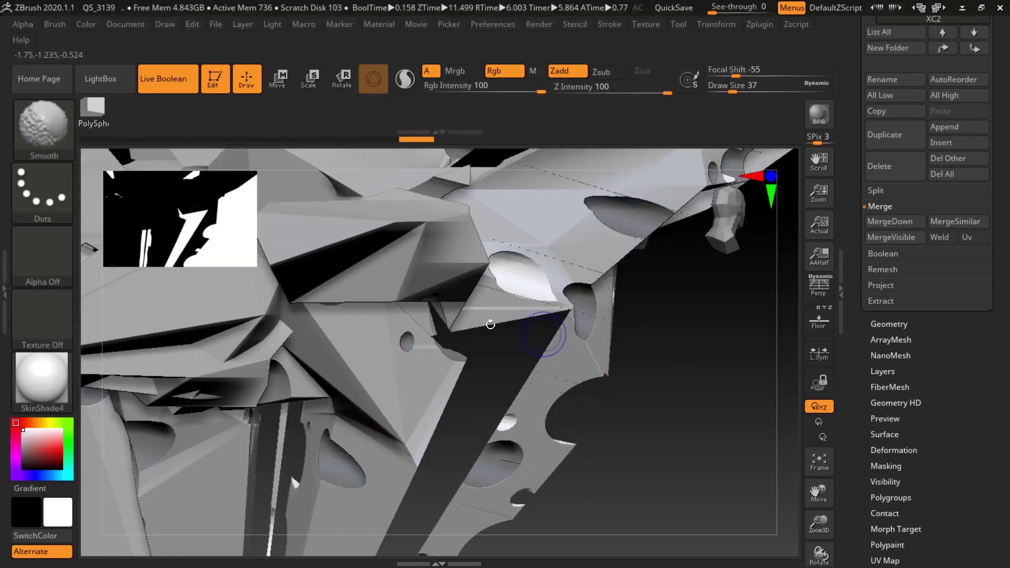
Select the XC subtool, hide the XC2 cylinders, and display the polyframe on the model.
drag(993, 102, 1002, 236)
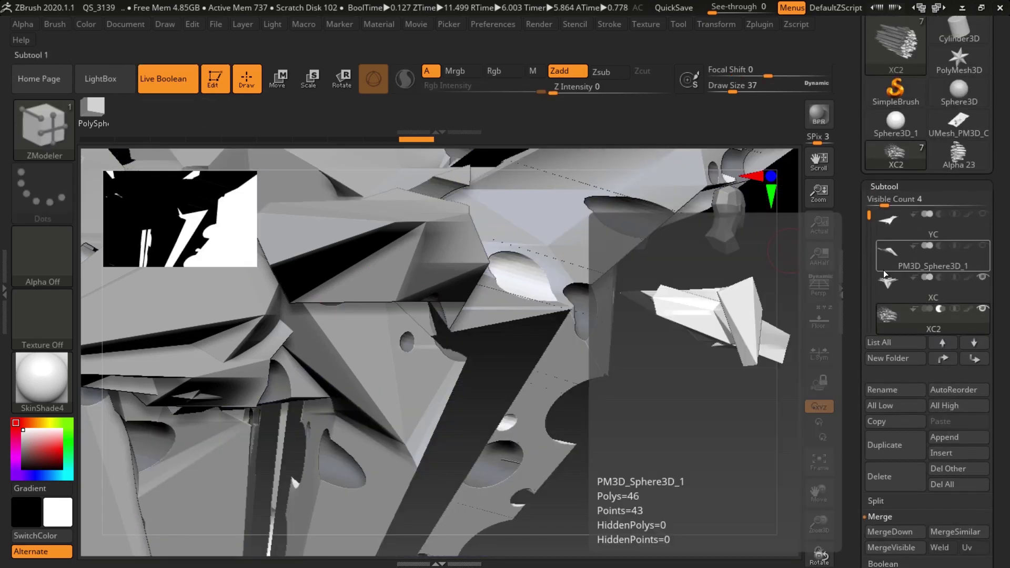
click(900, 287)
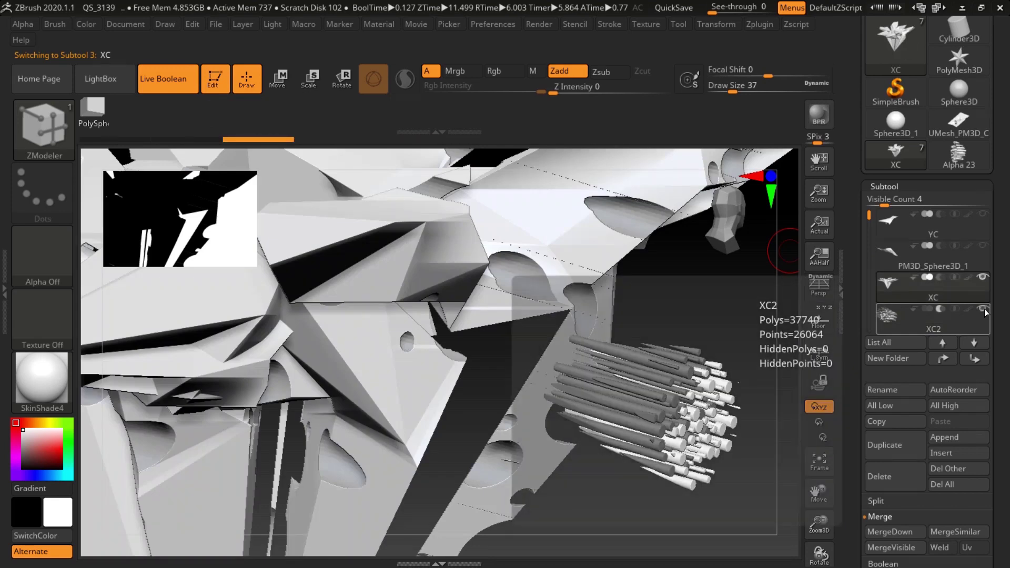
click(983, 308)
key(shift+f)
mouse_move(525, 384)
right_down()
mouse_move(450, 368)
mouse_move(551, 387)
mouse_move(450, 363)
mouse_move(503, 384)
right_up()
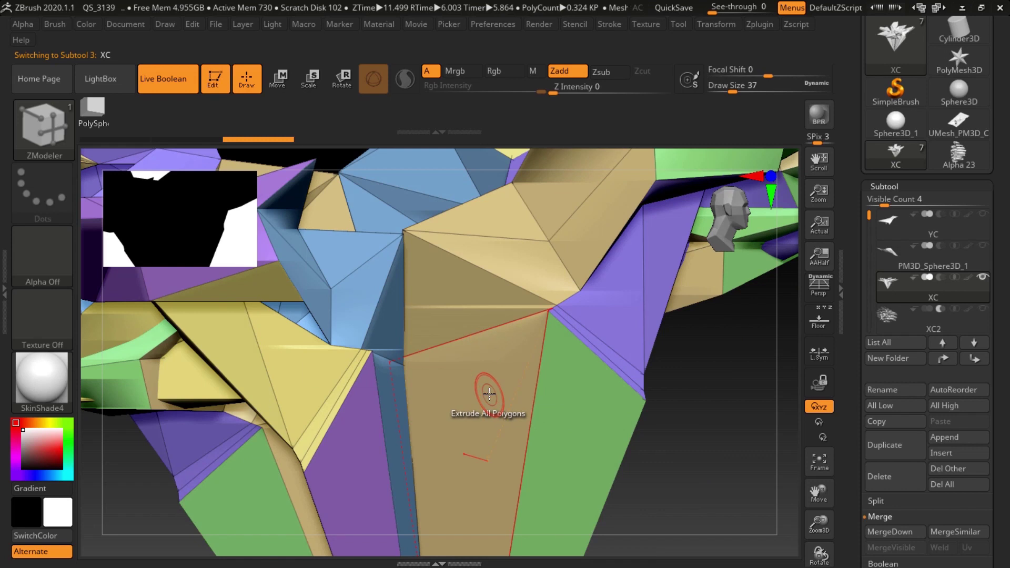
Set ZModeler's polygon Extrude target to Polygroup All and insert a single edge loop through the tan front panel.
key(space)
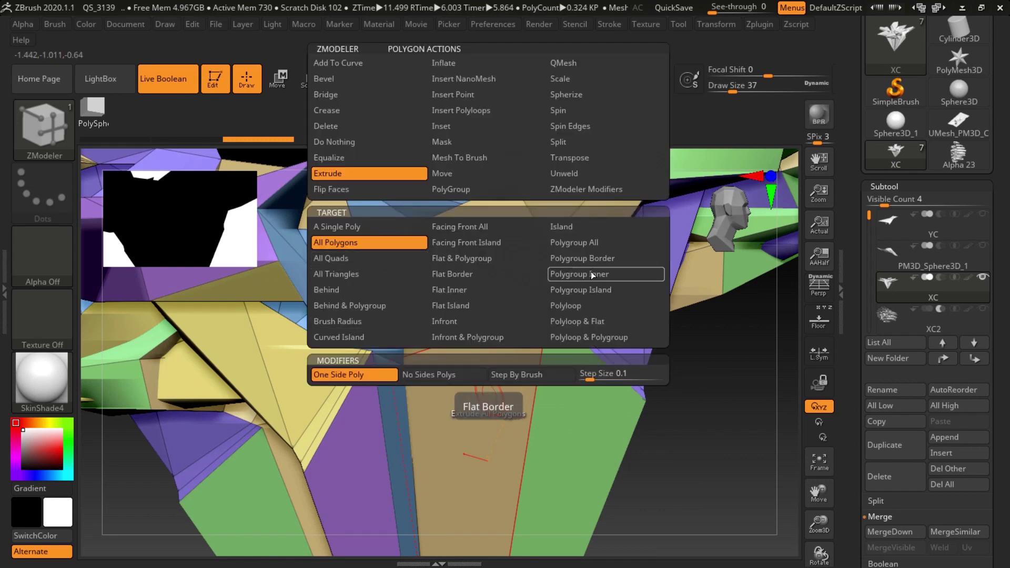
click(579, 242)
drag(509, 419, 452, 457)
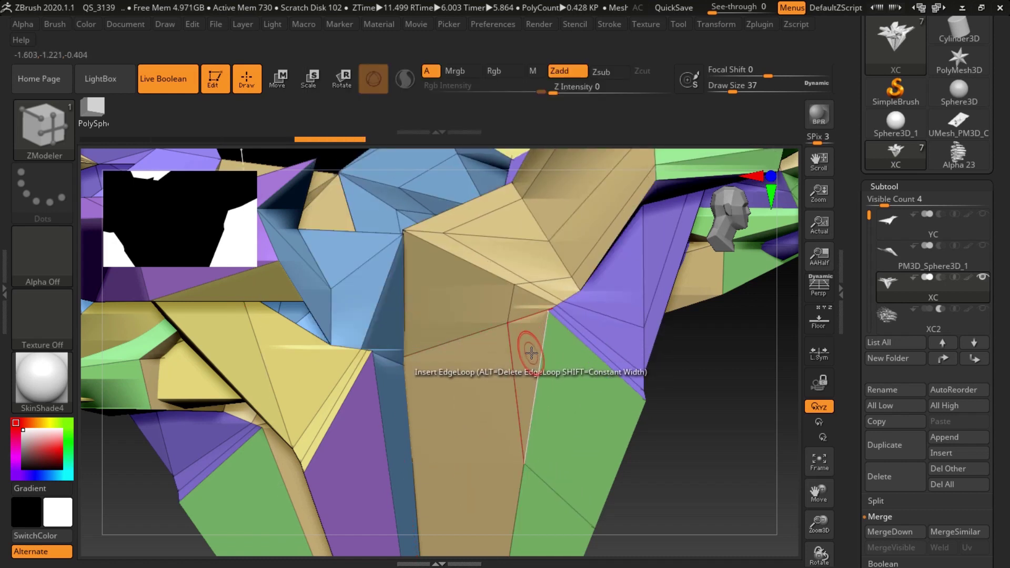
key(space)
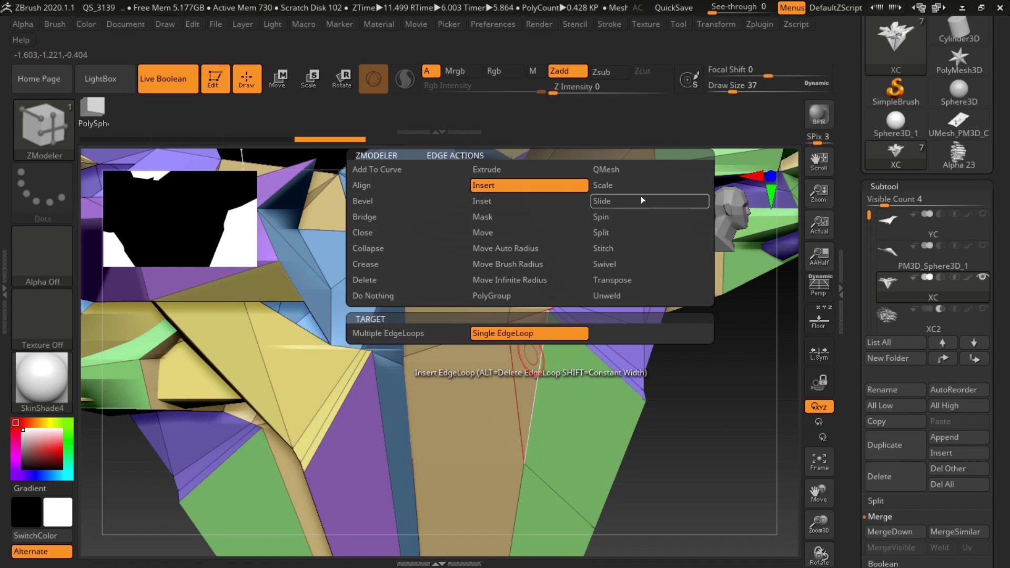
key(space)
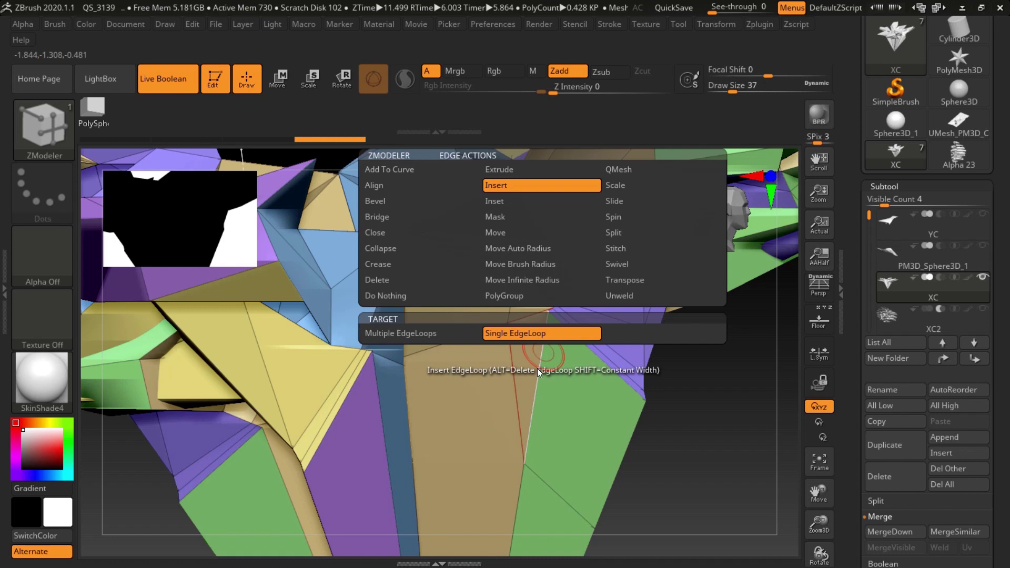
key(space)
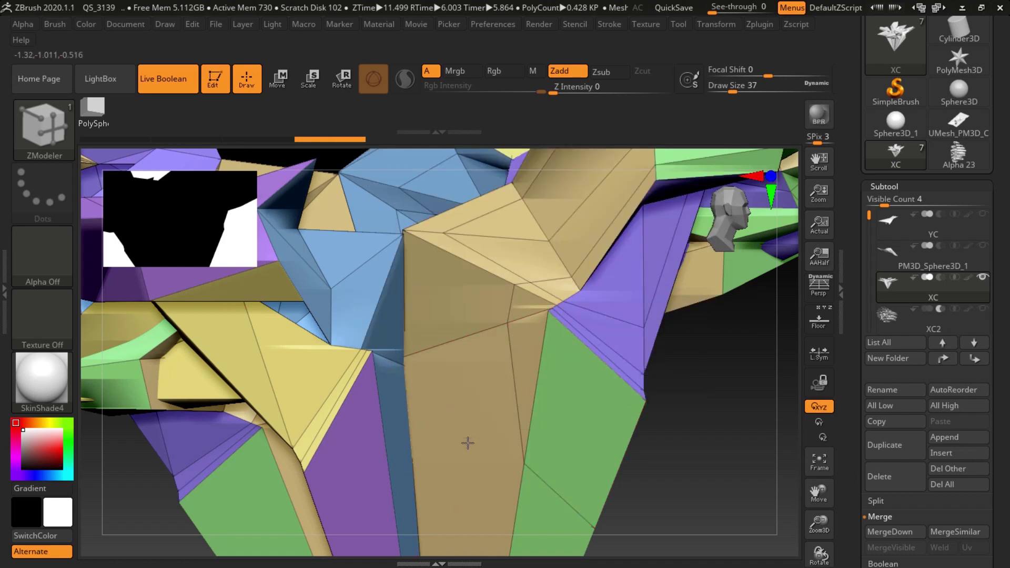
Insert further edge loops through the tan front panel with ZModeler and inspect how they run across the neighbouring faces.
key(ctrl+z)
key(ctrl+shift+z)
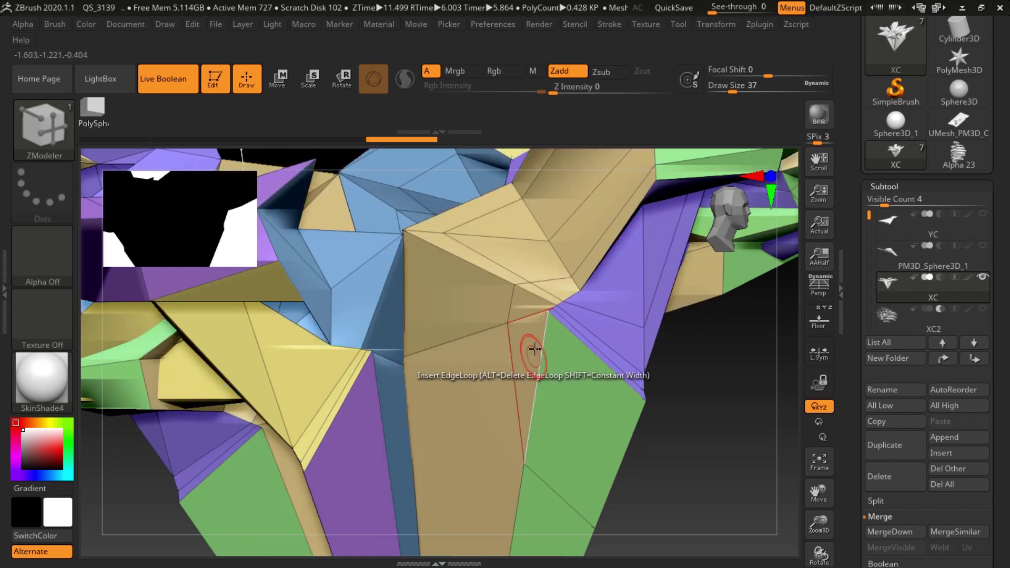
drag(534, 337, 555, 333)
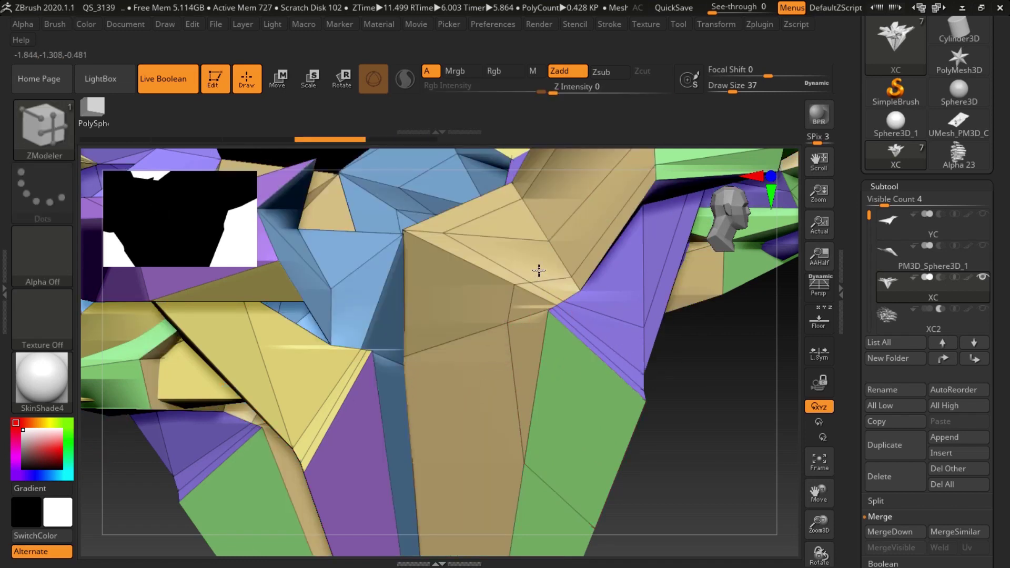
click(547, 312)
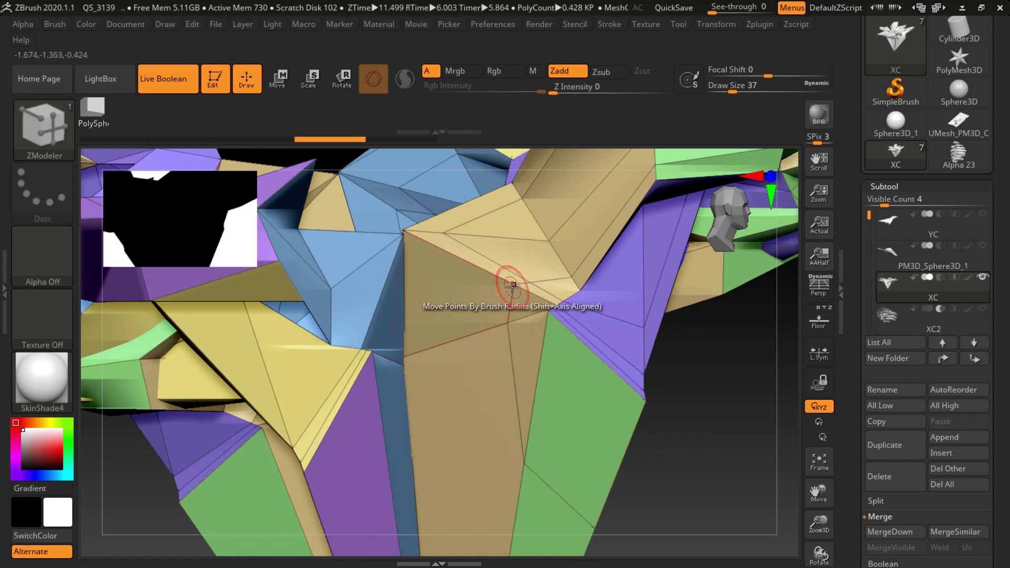
drag(511, 286, 499, 263)
click(498, 262)
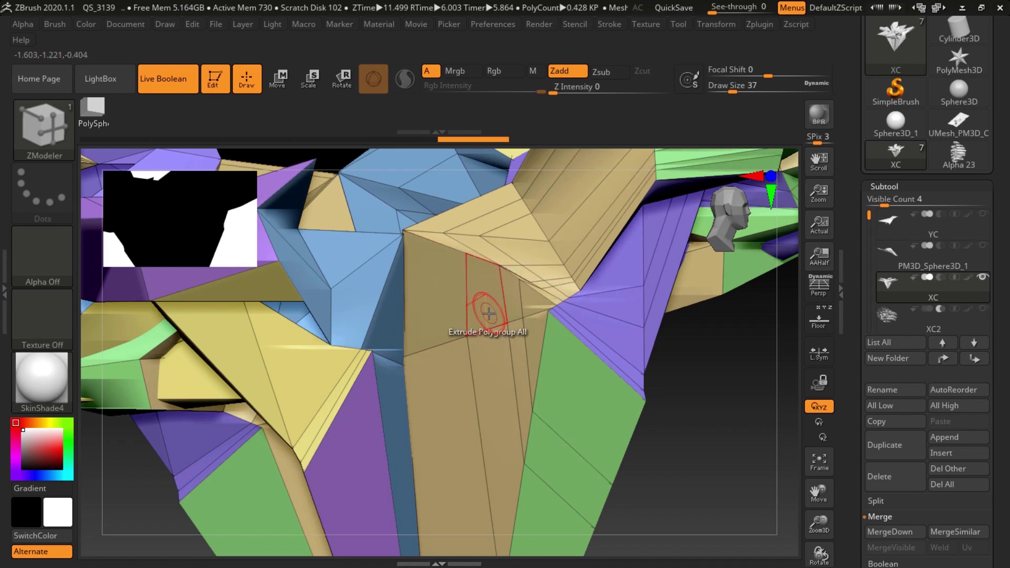
right_drag(521, 349, 520, 311)
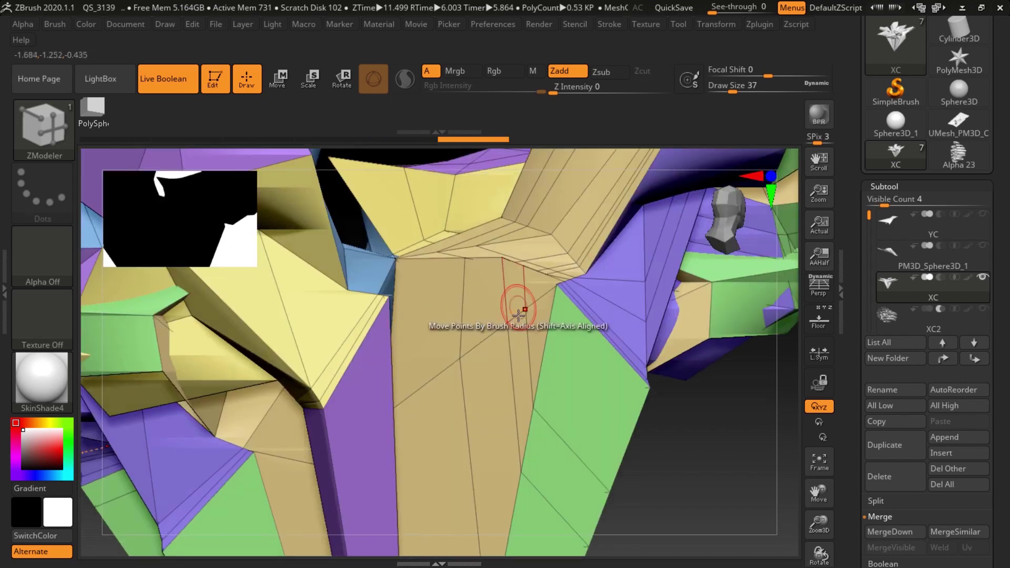
key(space)
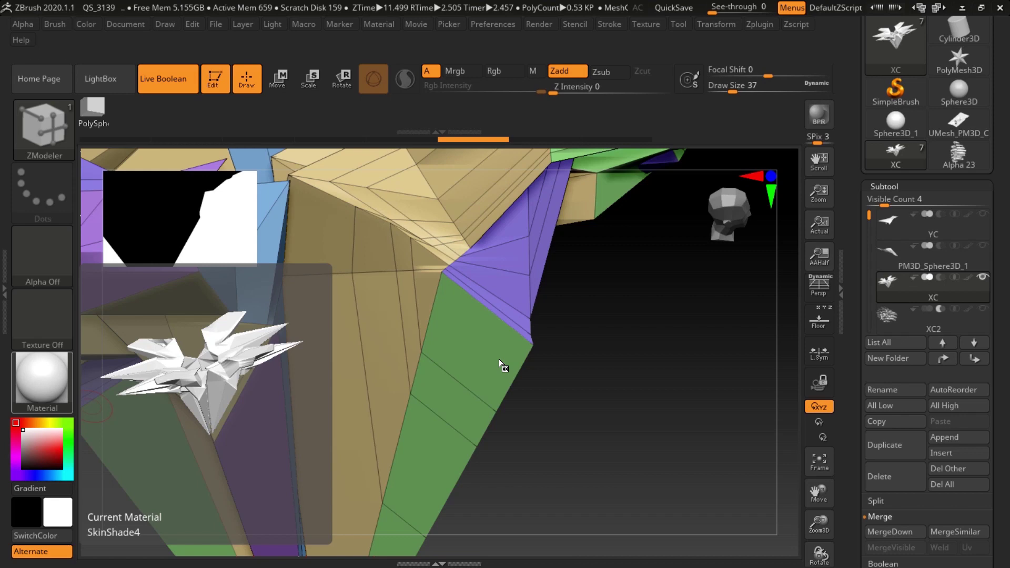
mouse_move(499, 359)
right_down()
mouse_move(470, 360)
mouse_move(514, 356)
right_up()
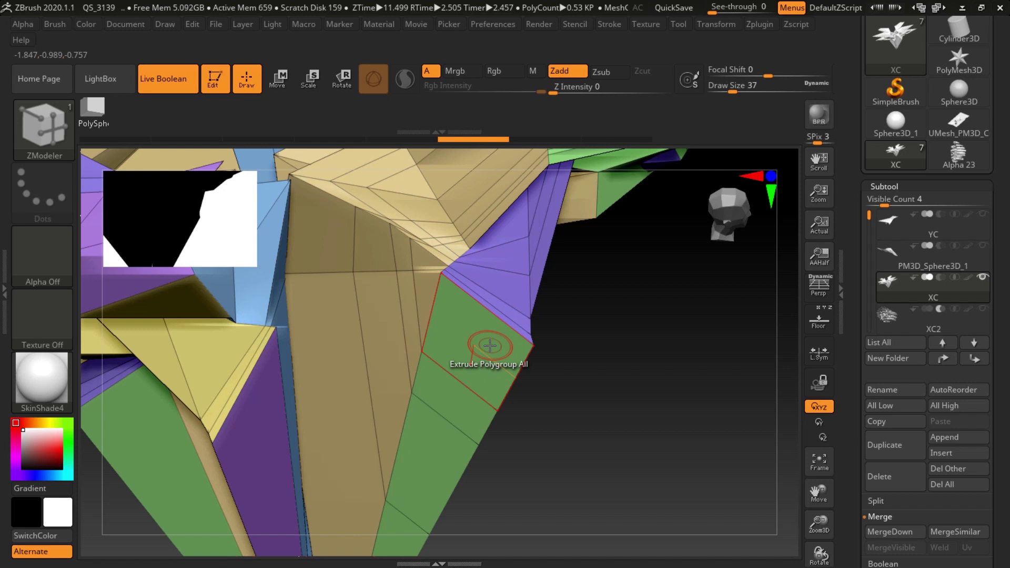
Switch to the Blob brush.
key(b)
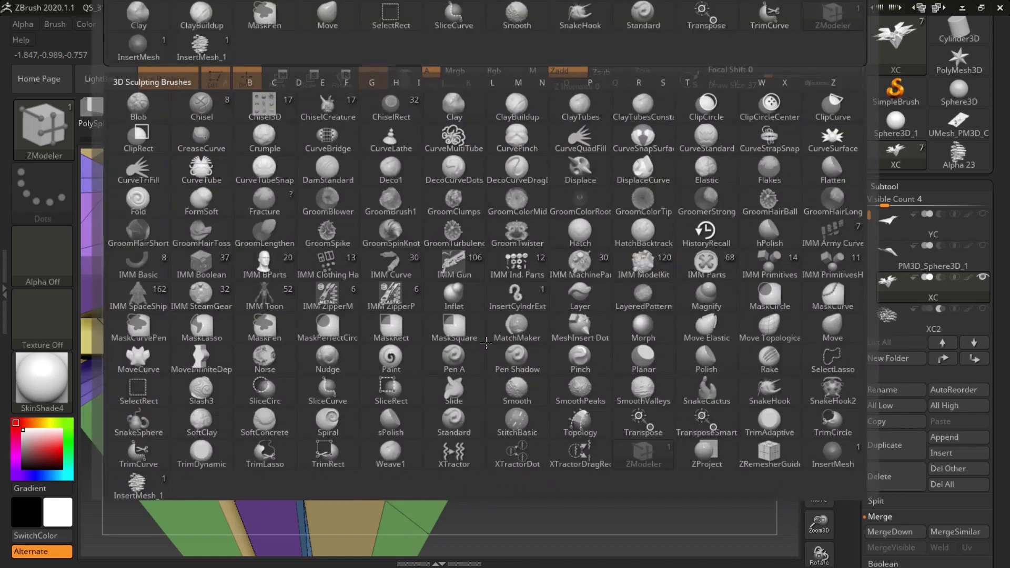
key(b)
right_click(424, 421)
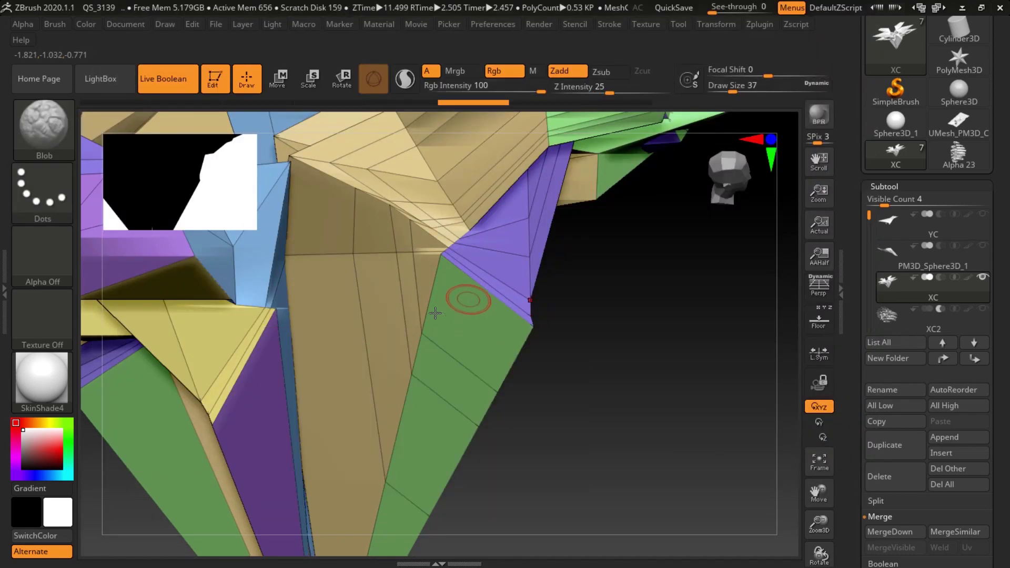
Switch to ZModeler, set the polygon action to Insert Polyloops with target All Polygons, and apply it at the green front face.
key(b)
key(z)
key(m)
key(space)
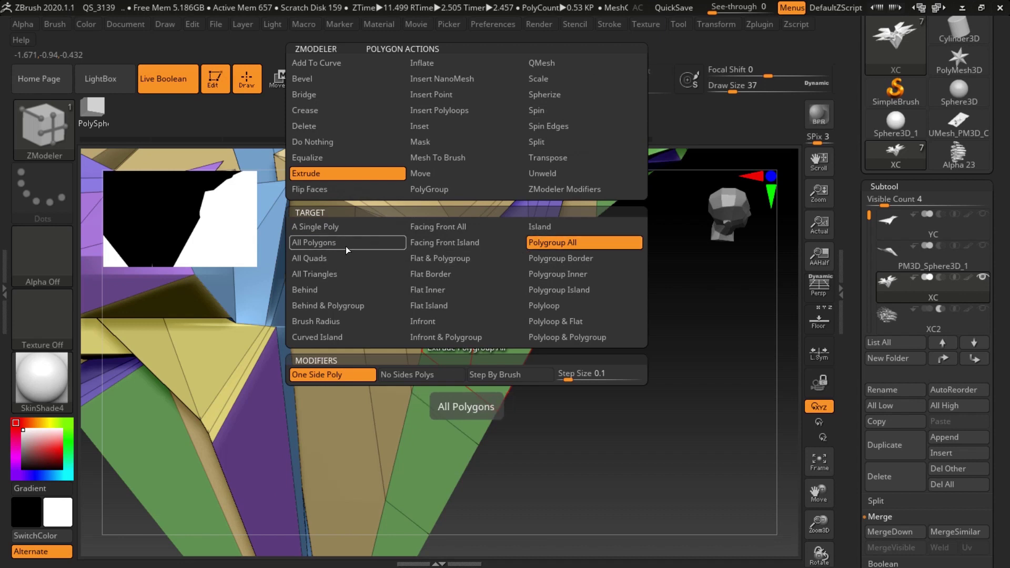
click(455, 112)
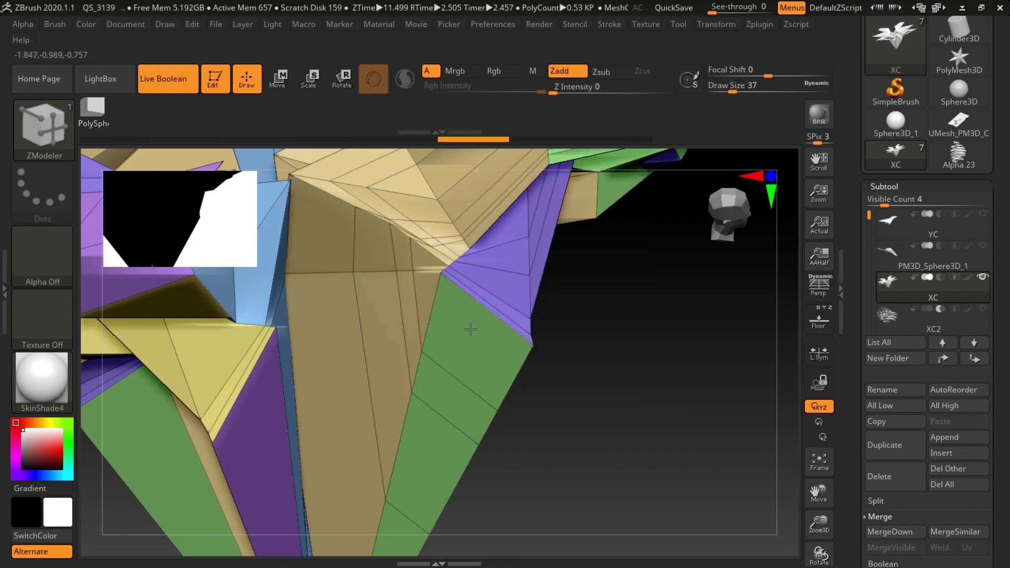
click(454, 316)
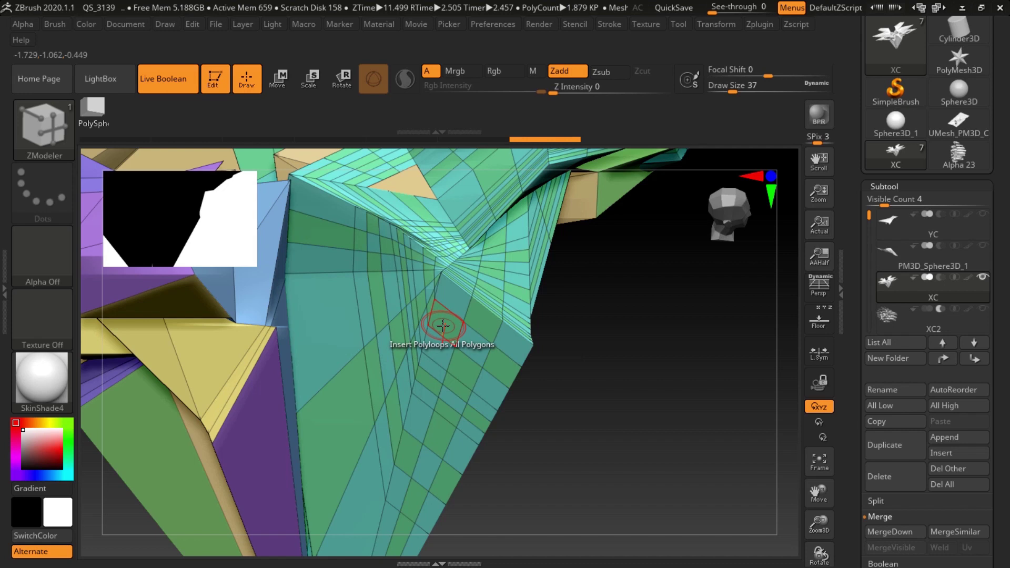
Extrude one checkerboard polygroup outward with ZModeler's Extrude action targeting Polygroup All, and render the model without the polyframe.
key(space)
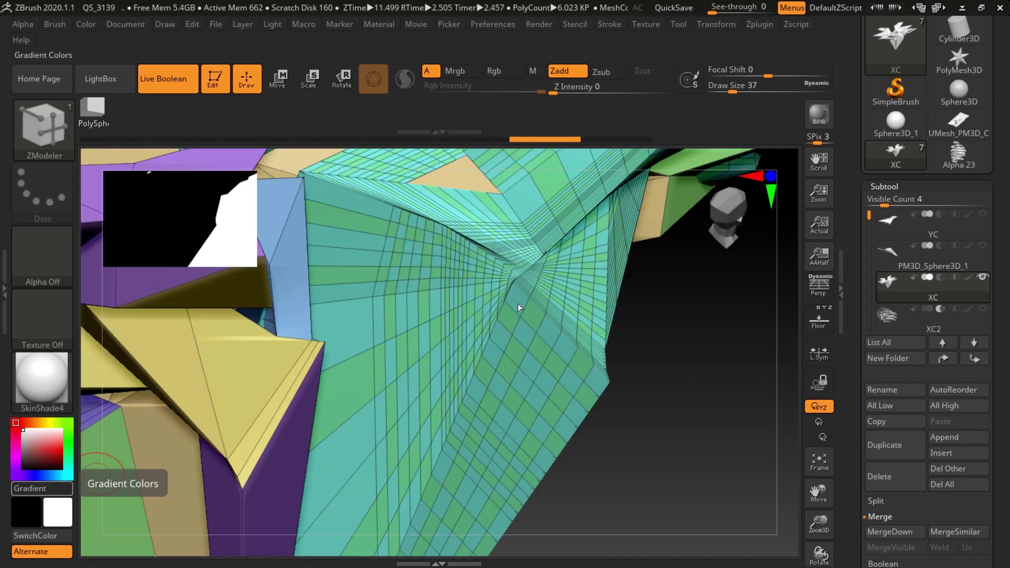
right_drag(528, 299, 527, 297)
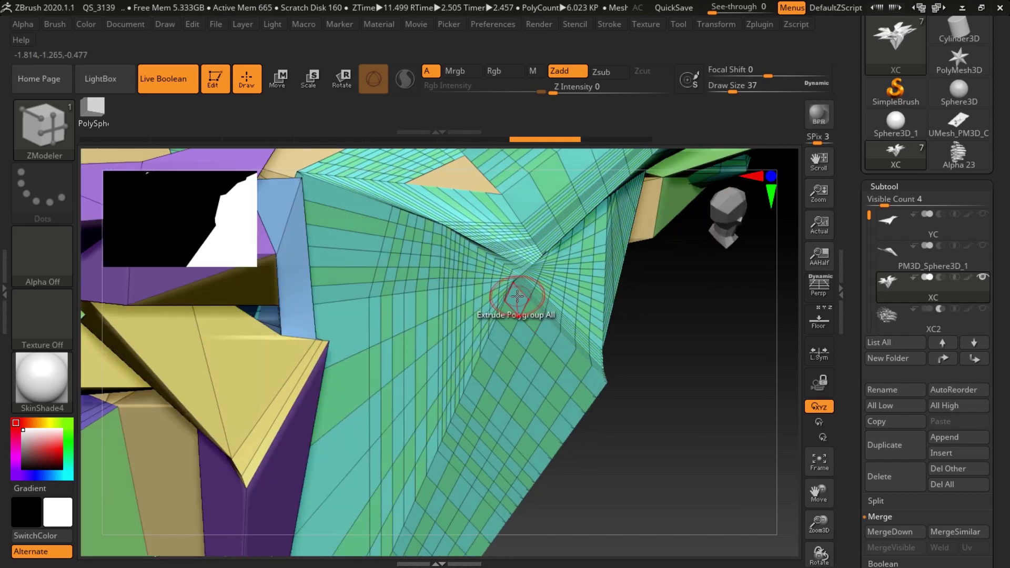
drag(517, 296, 499, 301)
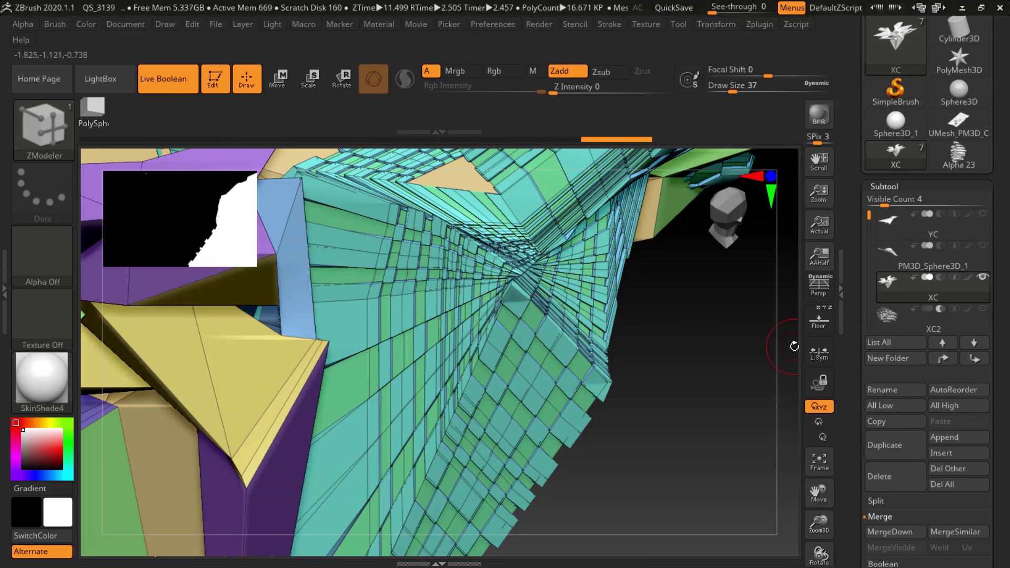
key(shift)
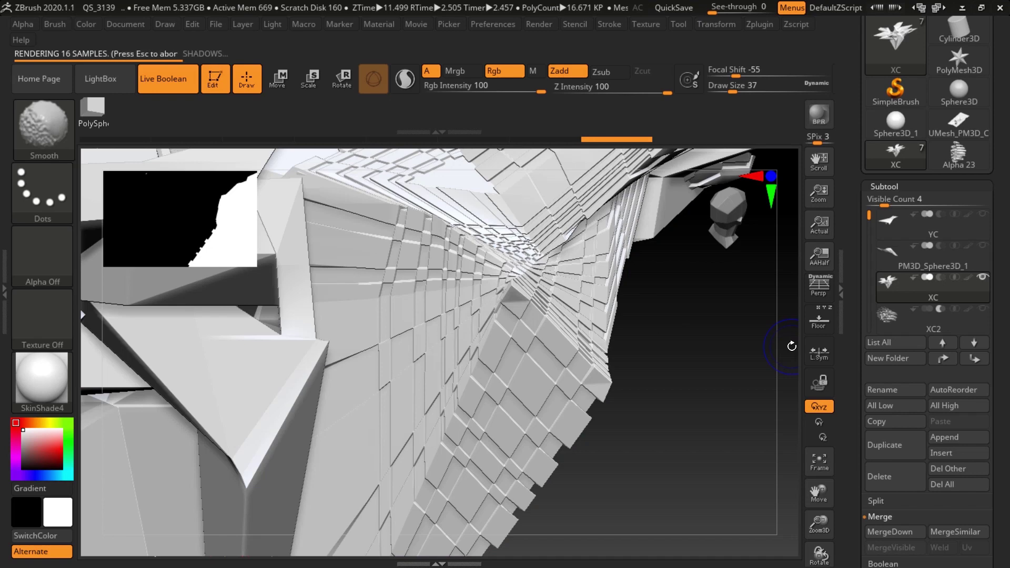